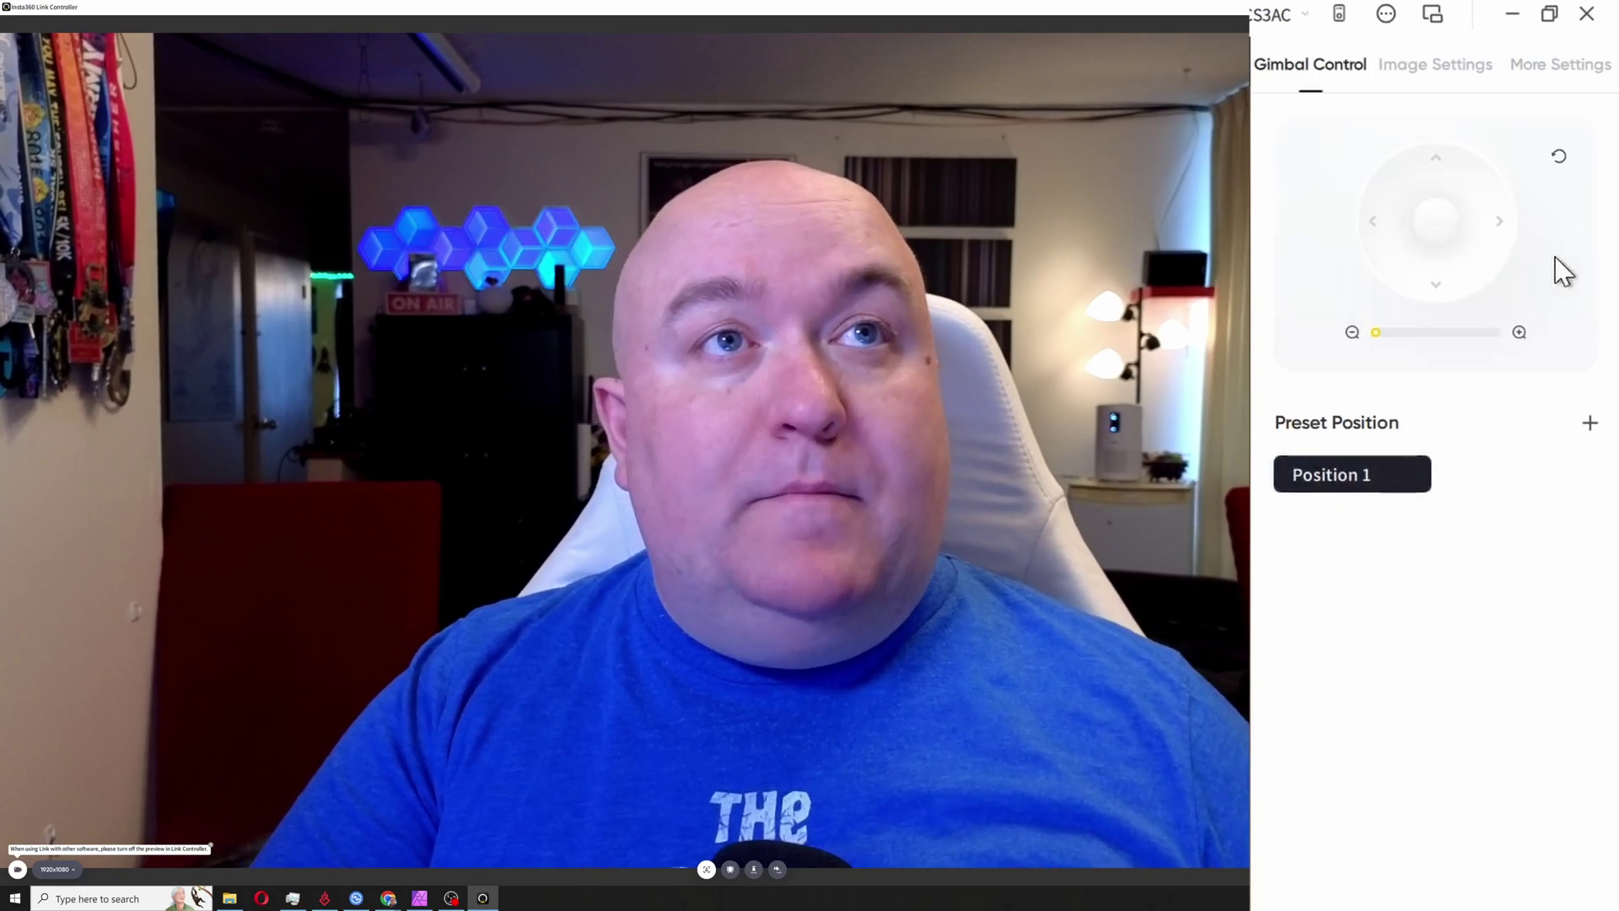
# Pan the camera sideways, re-center it, then zoom fully in and back out to full view
pyautogui.moveTo(1435, 224); pyautogui.dragTo(1113, 304)
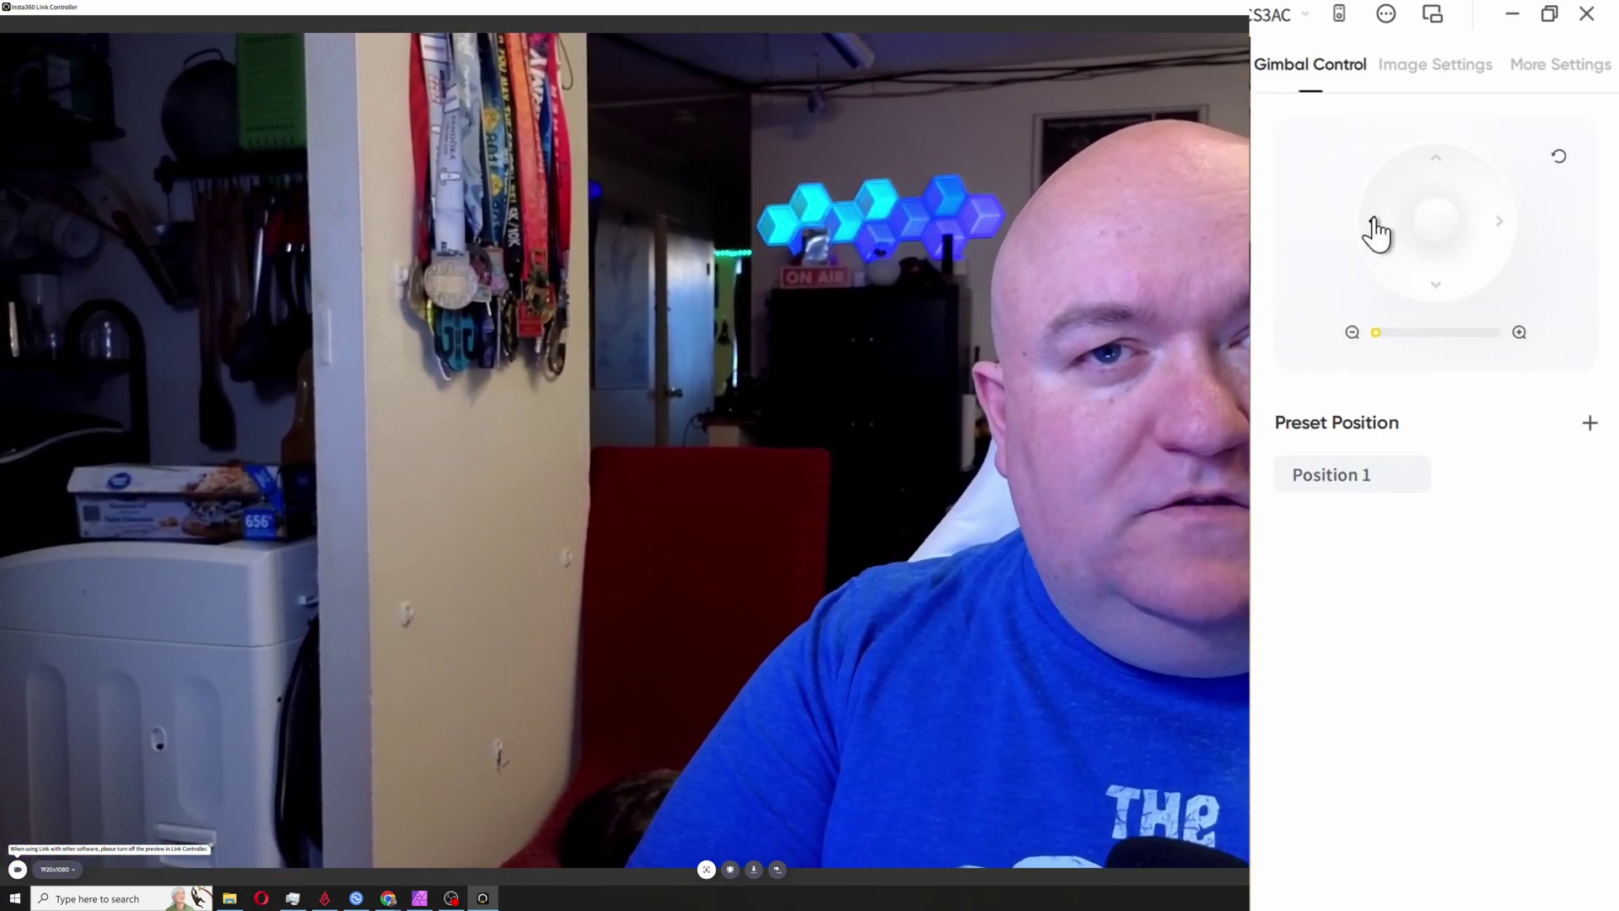
pyautogui.click(1560, 158)
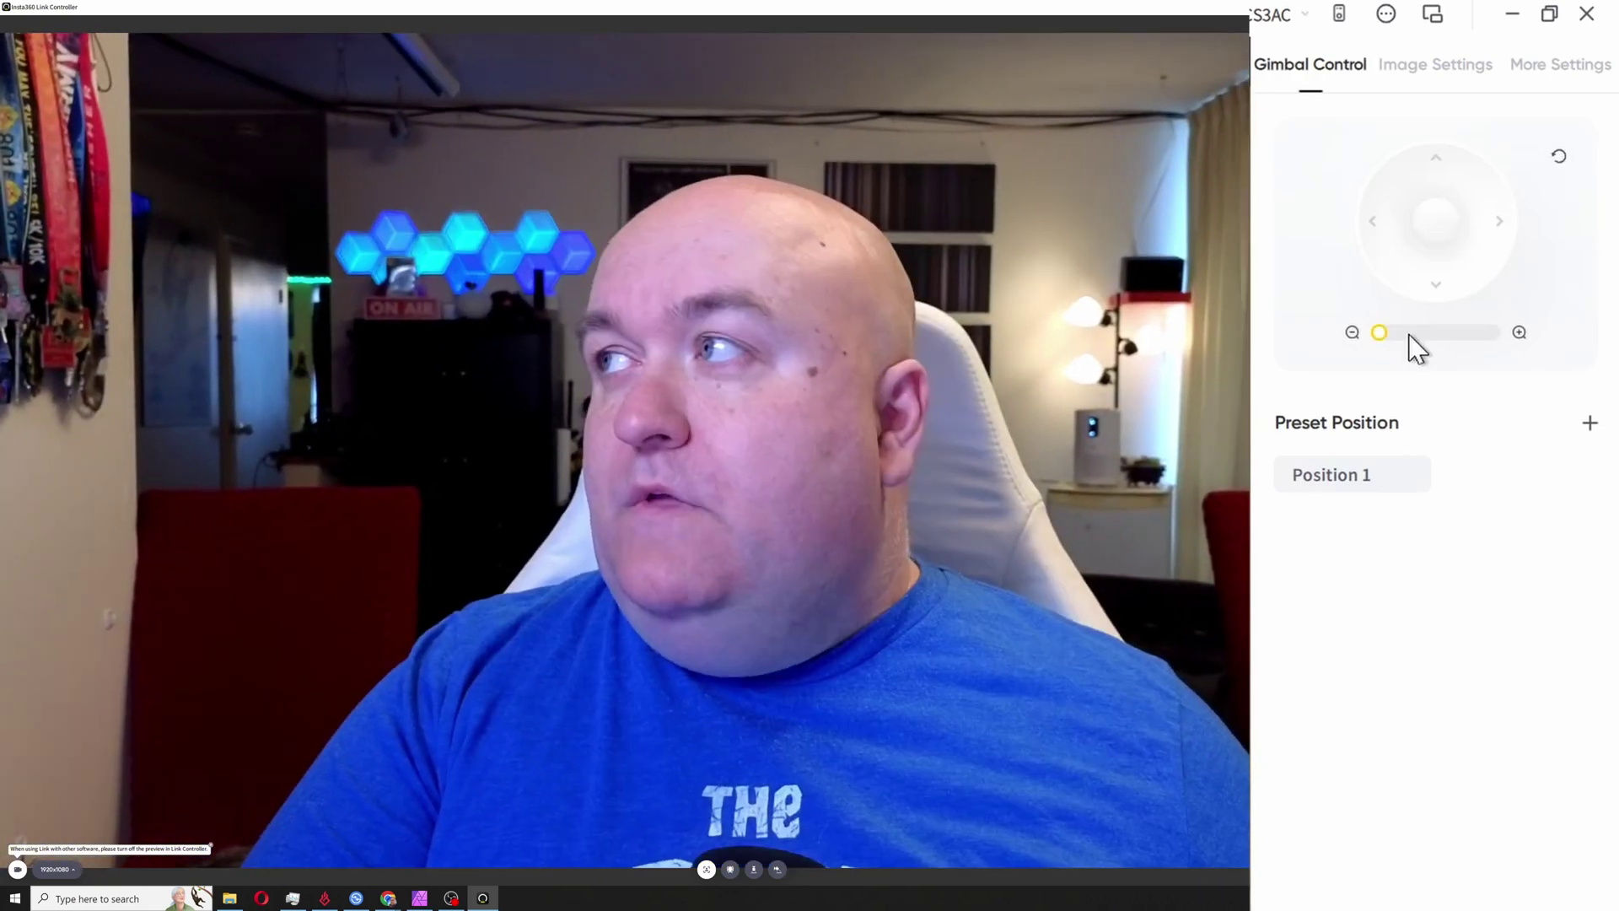
pyautogui.moveTo(1392, 329); pyautogui.dragTo(1591, 306)
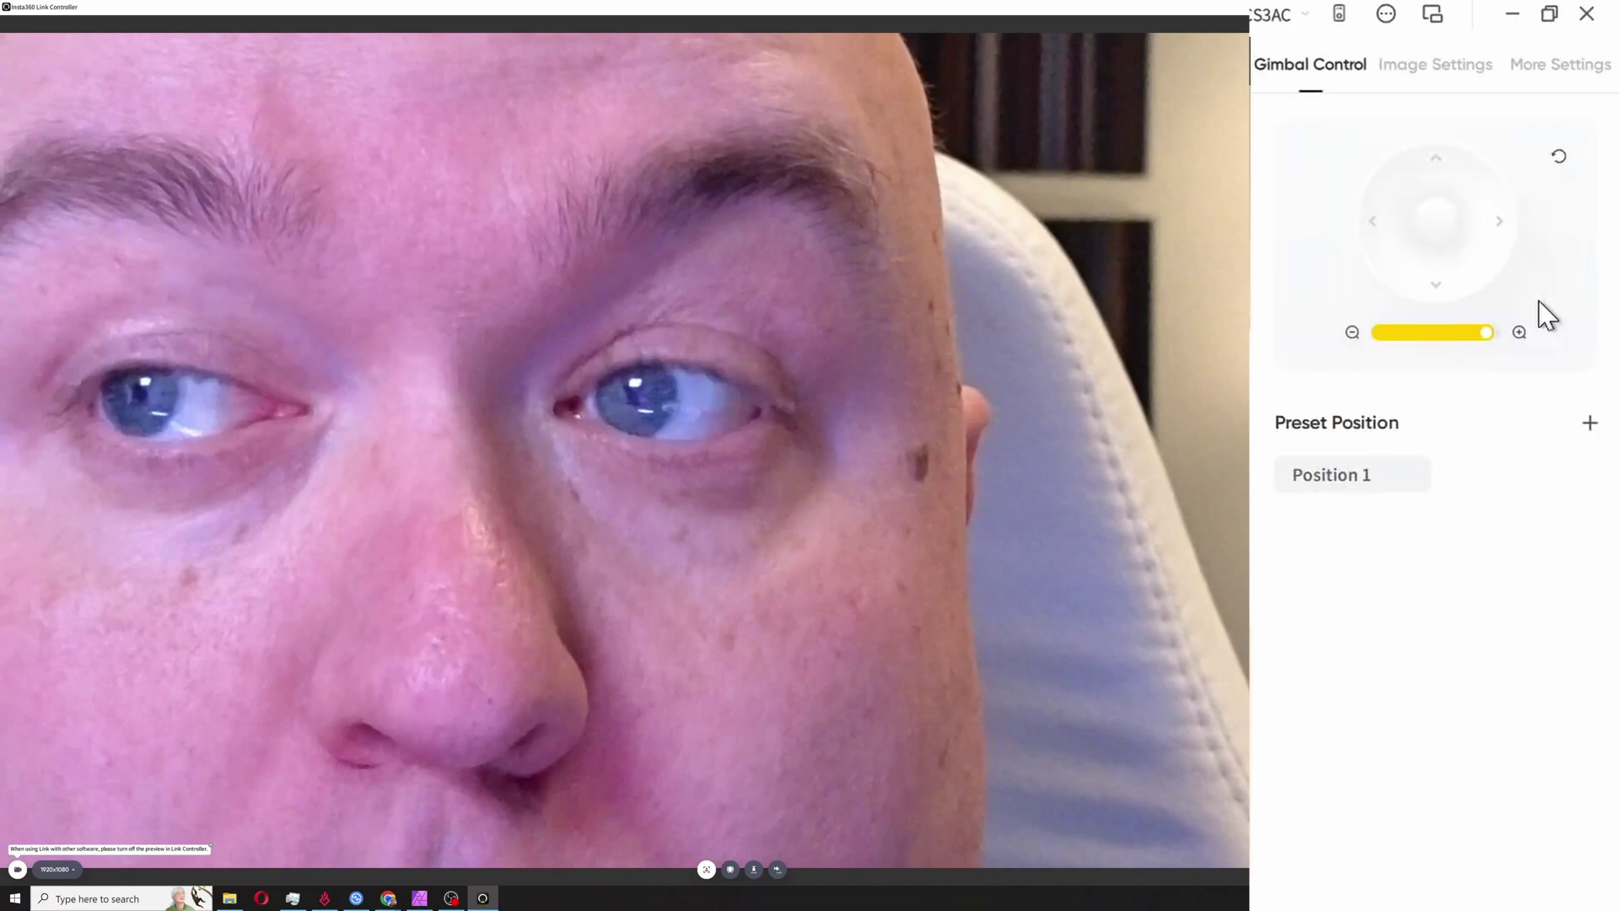
pyautogui.click(1379, 332)
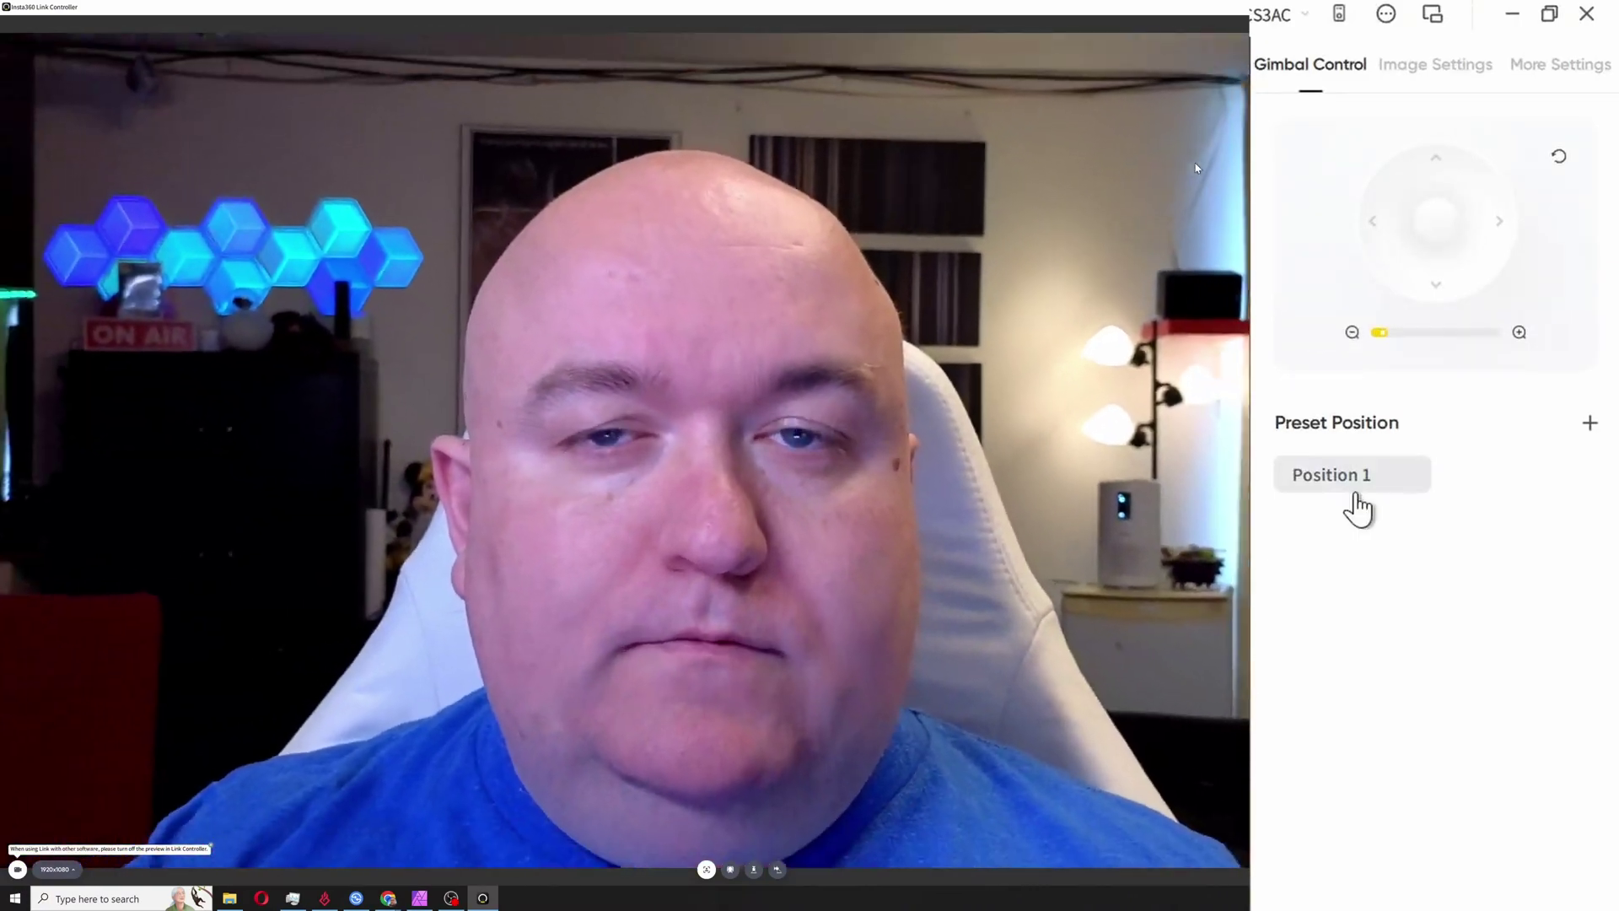
# From Position 1, pan up-left and zoom partway in for Position 2, then switch between both presets
pyautogui.click(1368, 479)
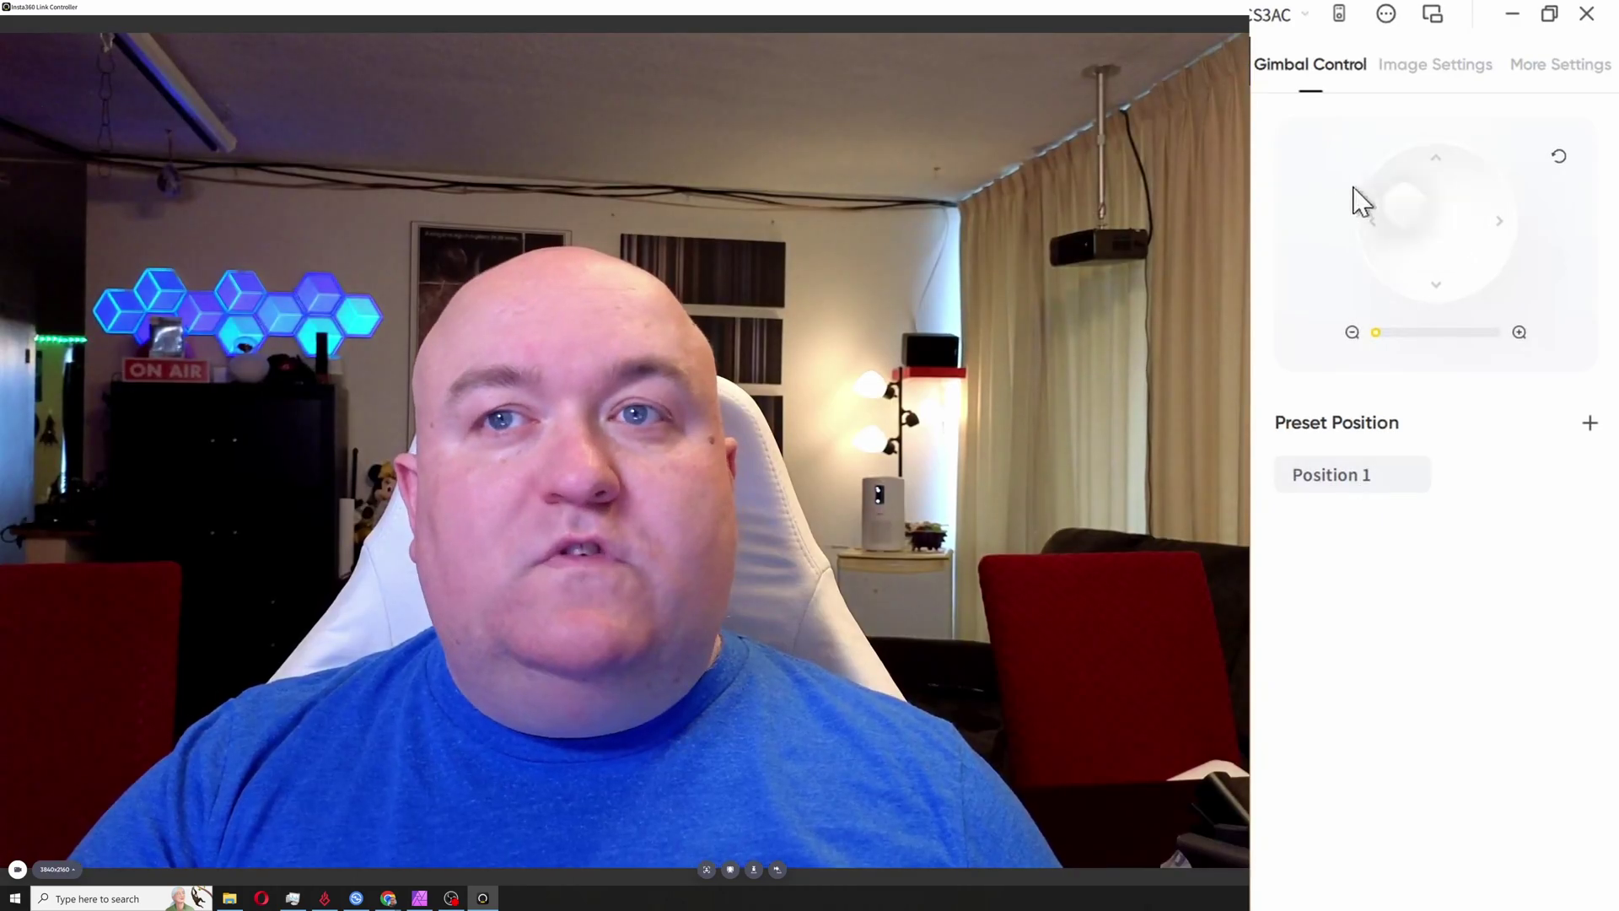
pyautogui.moveTo(1355, 203); pyautogui.dragTo(1291, 184)
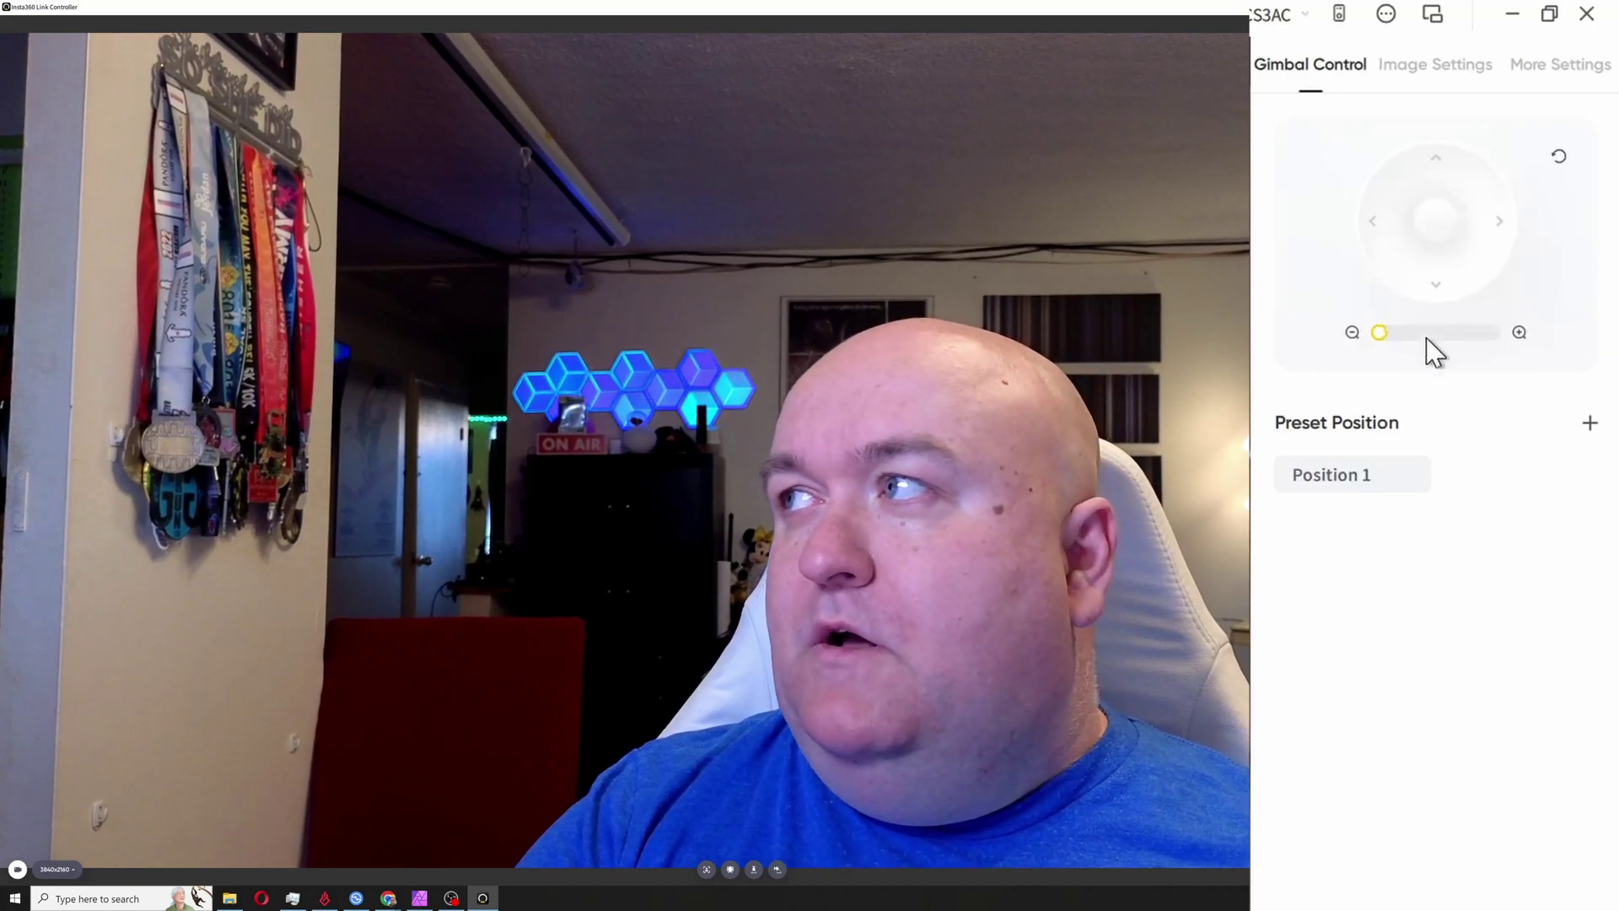
pyautogui.click(1426, 335)
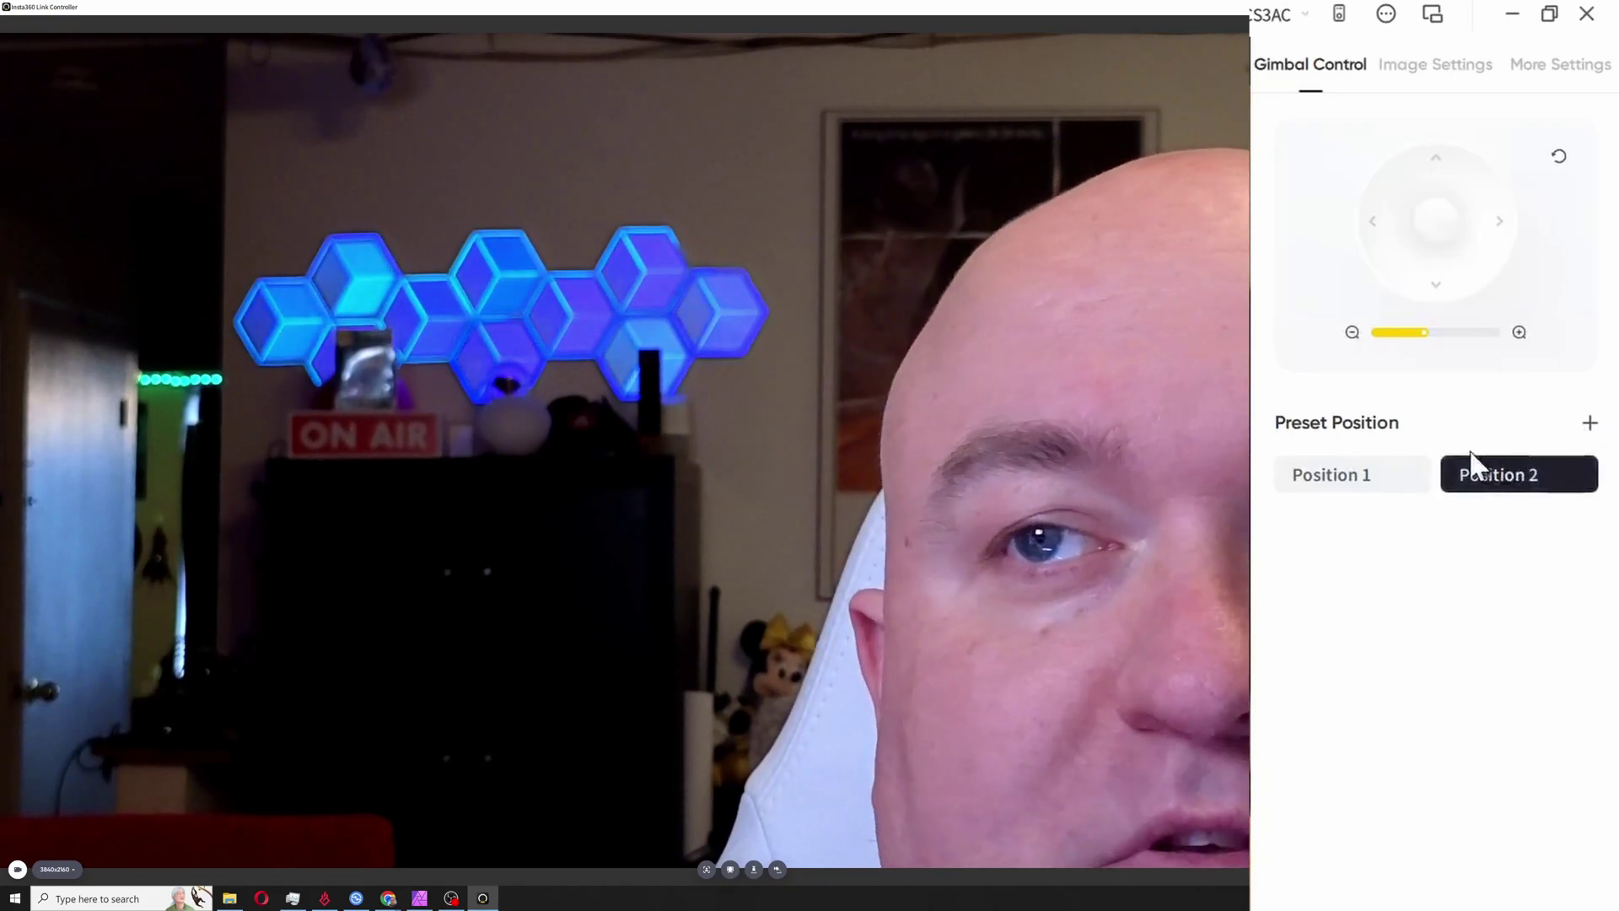
pyautogui.click(1347, 479)
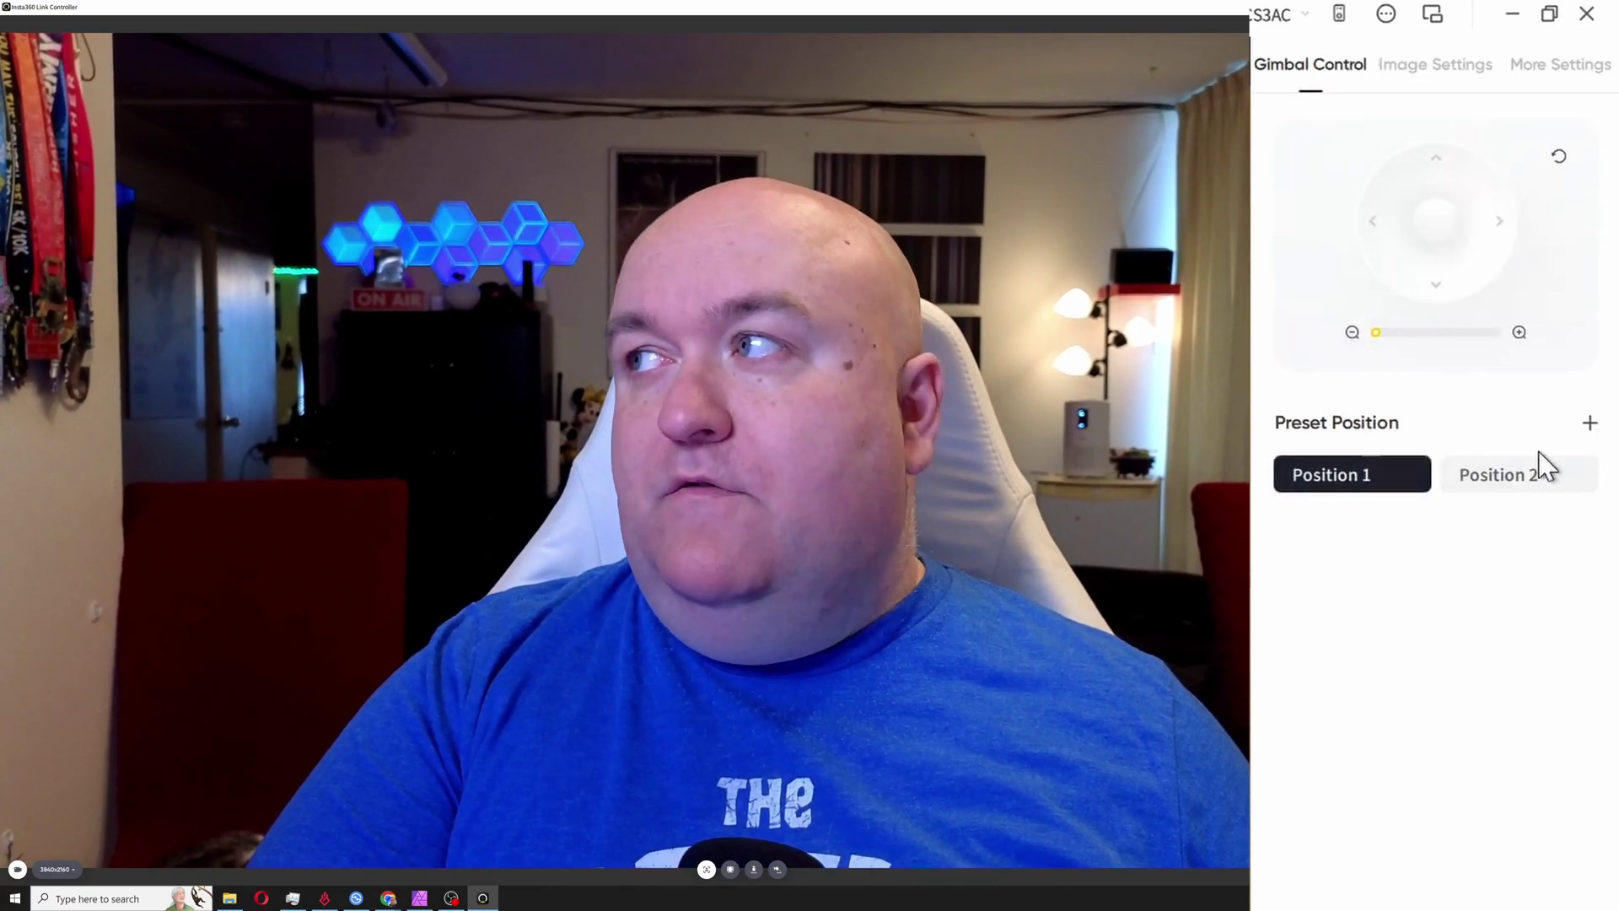
pyautogui.click(1520, 480)
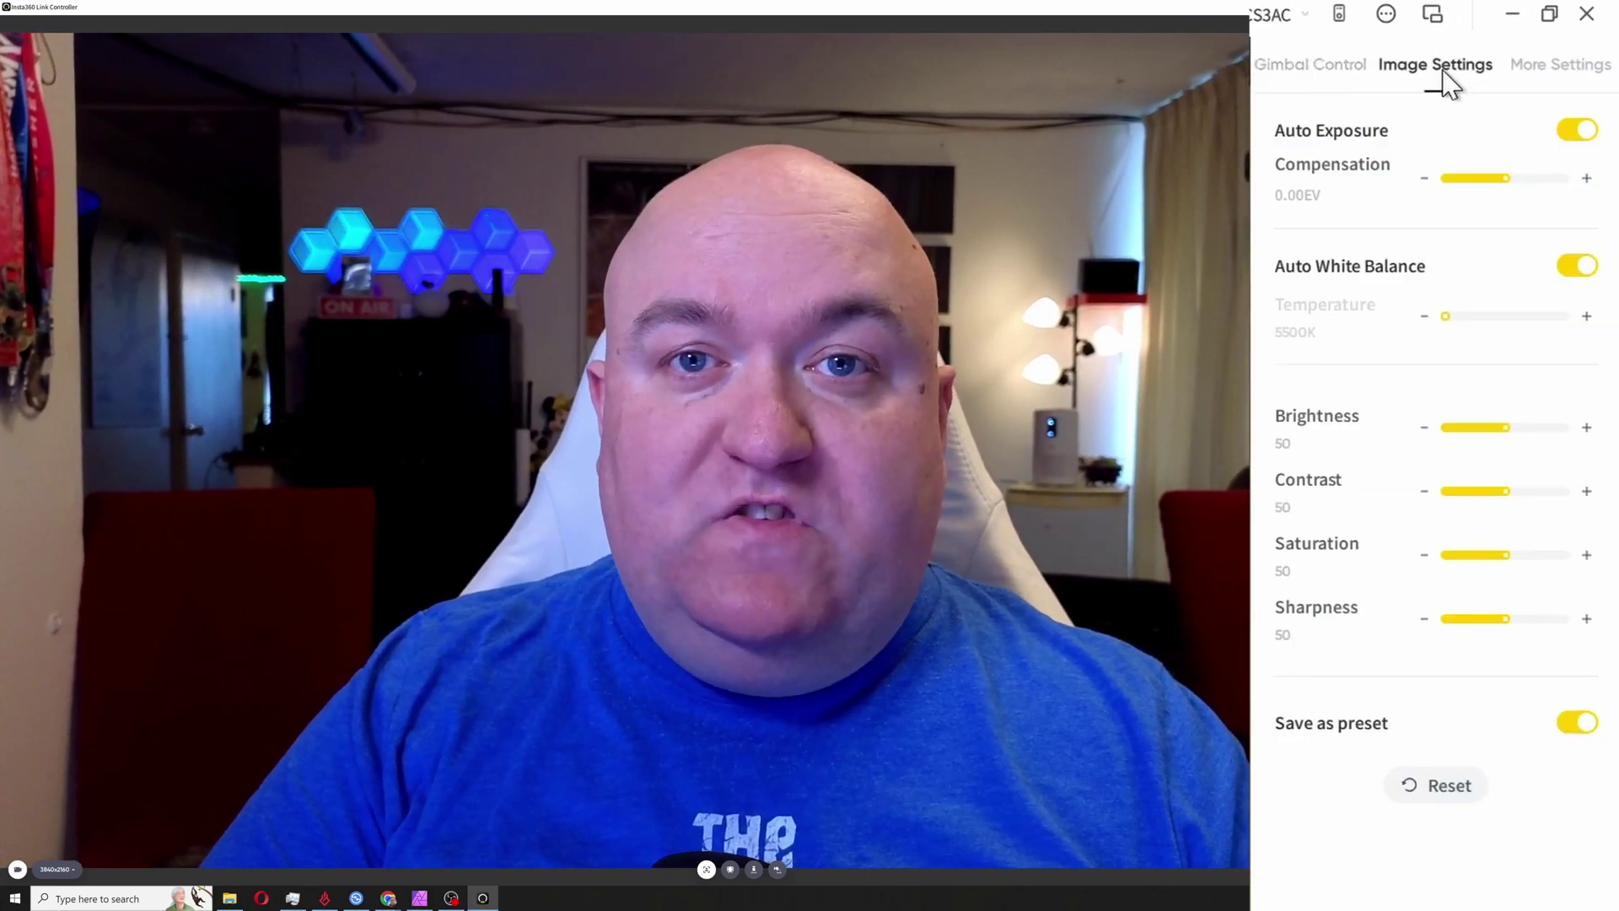
# Turn off auto exposure and settle on shutter 1/60 and ISO 640 after testing the extremes
pyautogui.click(1576, 132)
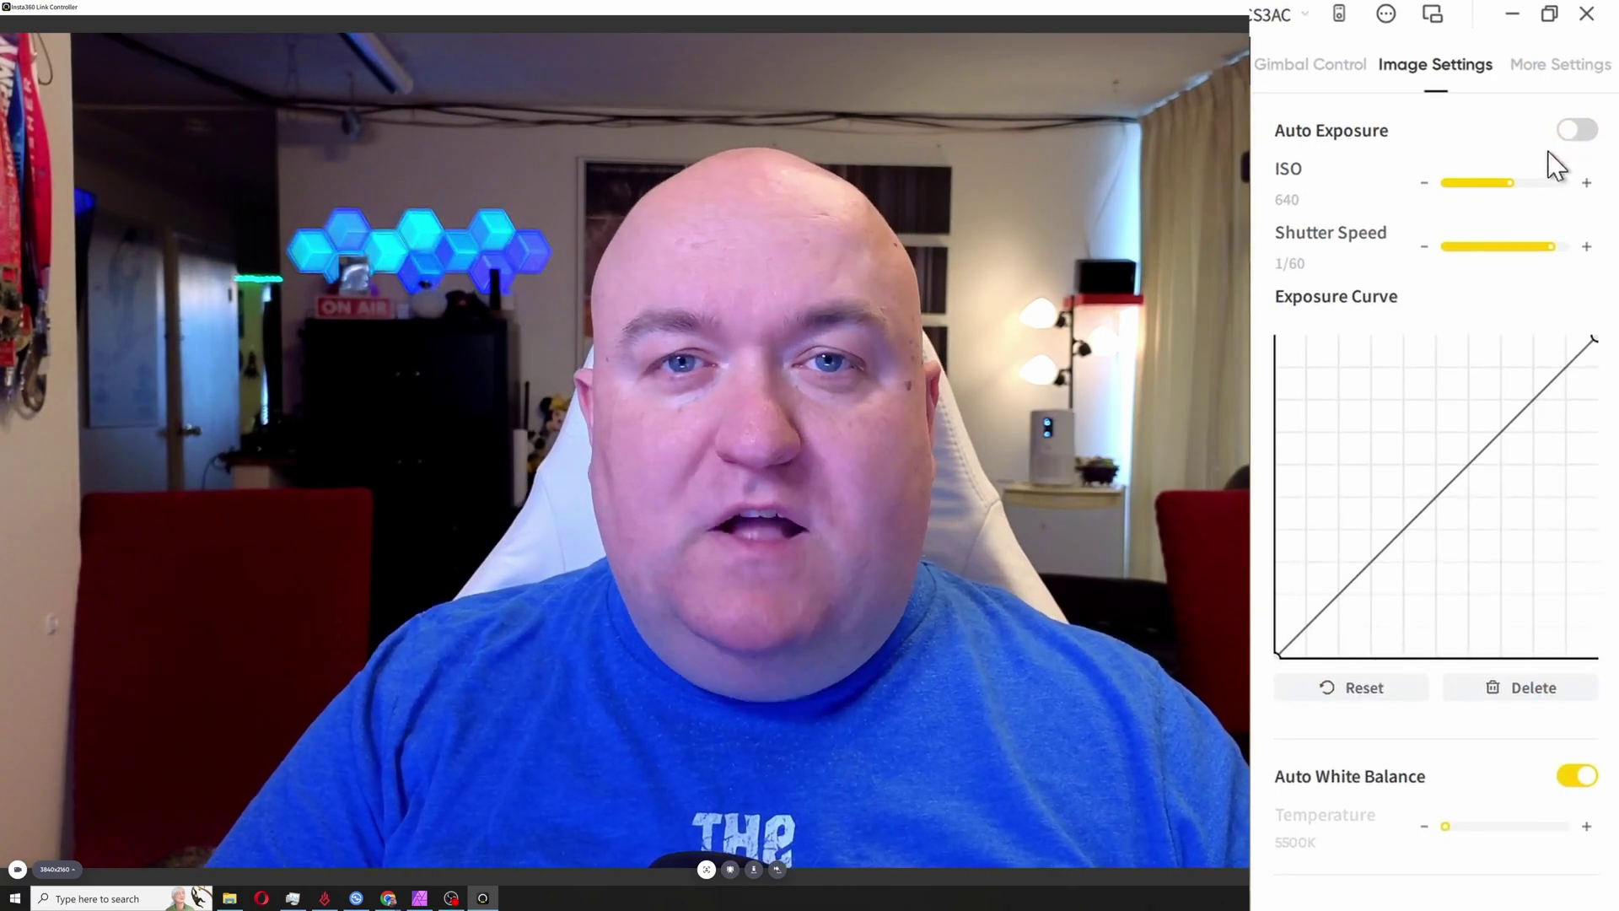
pyautogui.moveTo(1550, 246); pyautogui.dragTo(1563, 247)
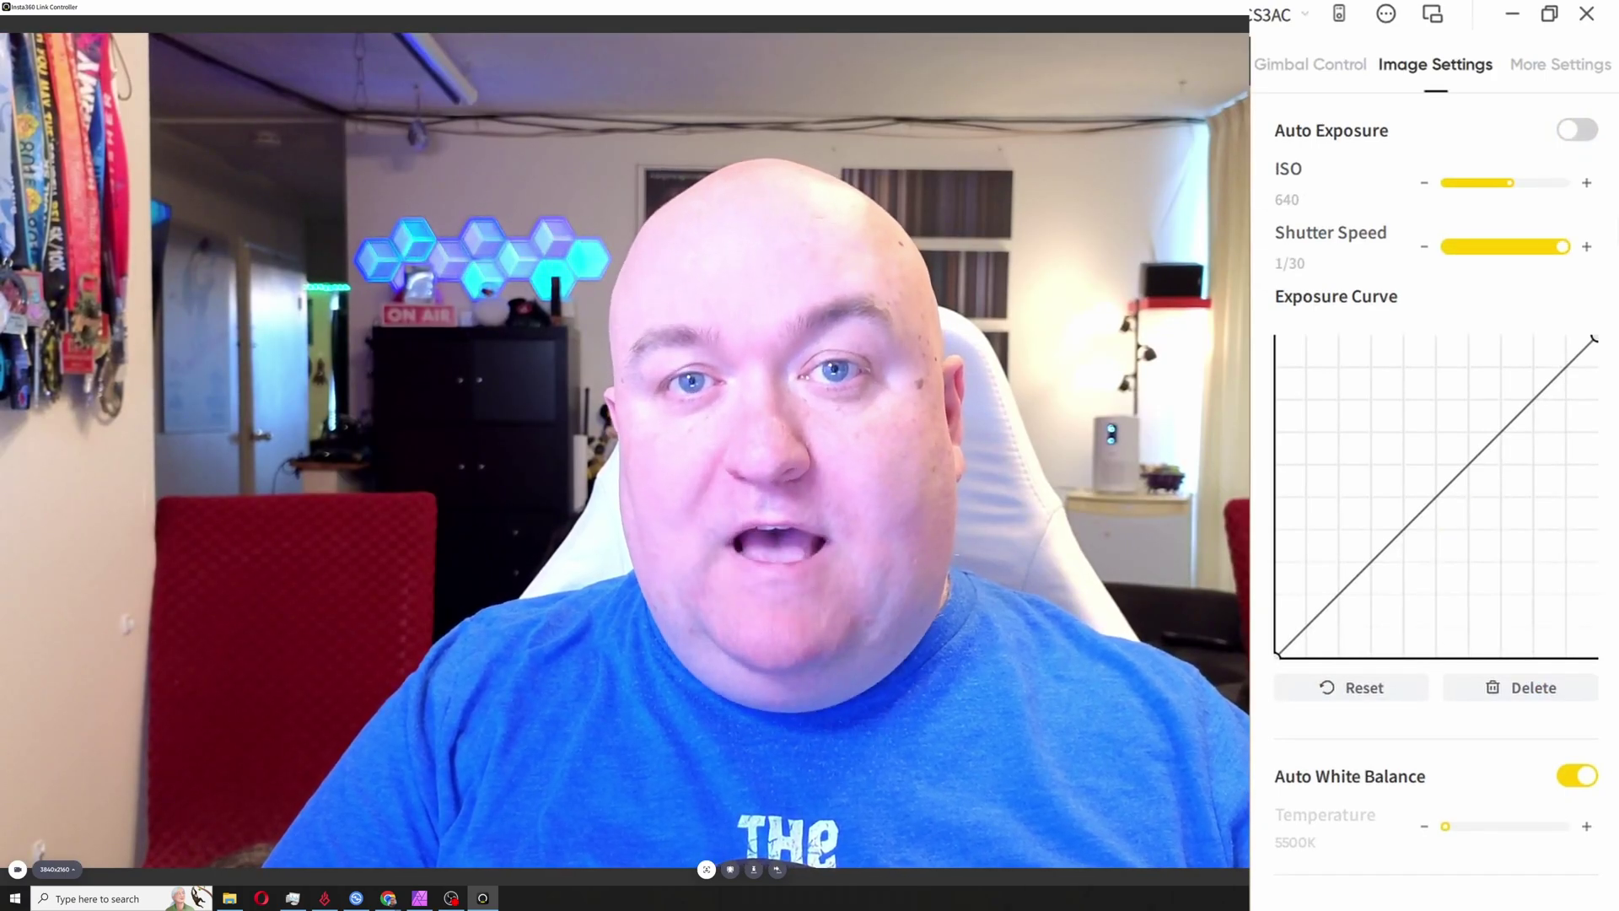
pyautogui.moveTo(1562, 246)
pyautogui.mouseDown()
pyautogui.moveTo(1449, 246)
pyautogui.moveTo(1550, 246)
pyautogui.mouseUp()
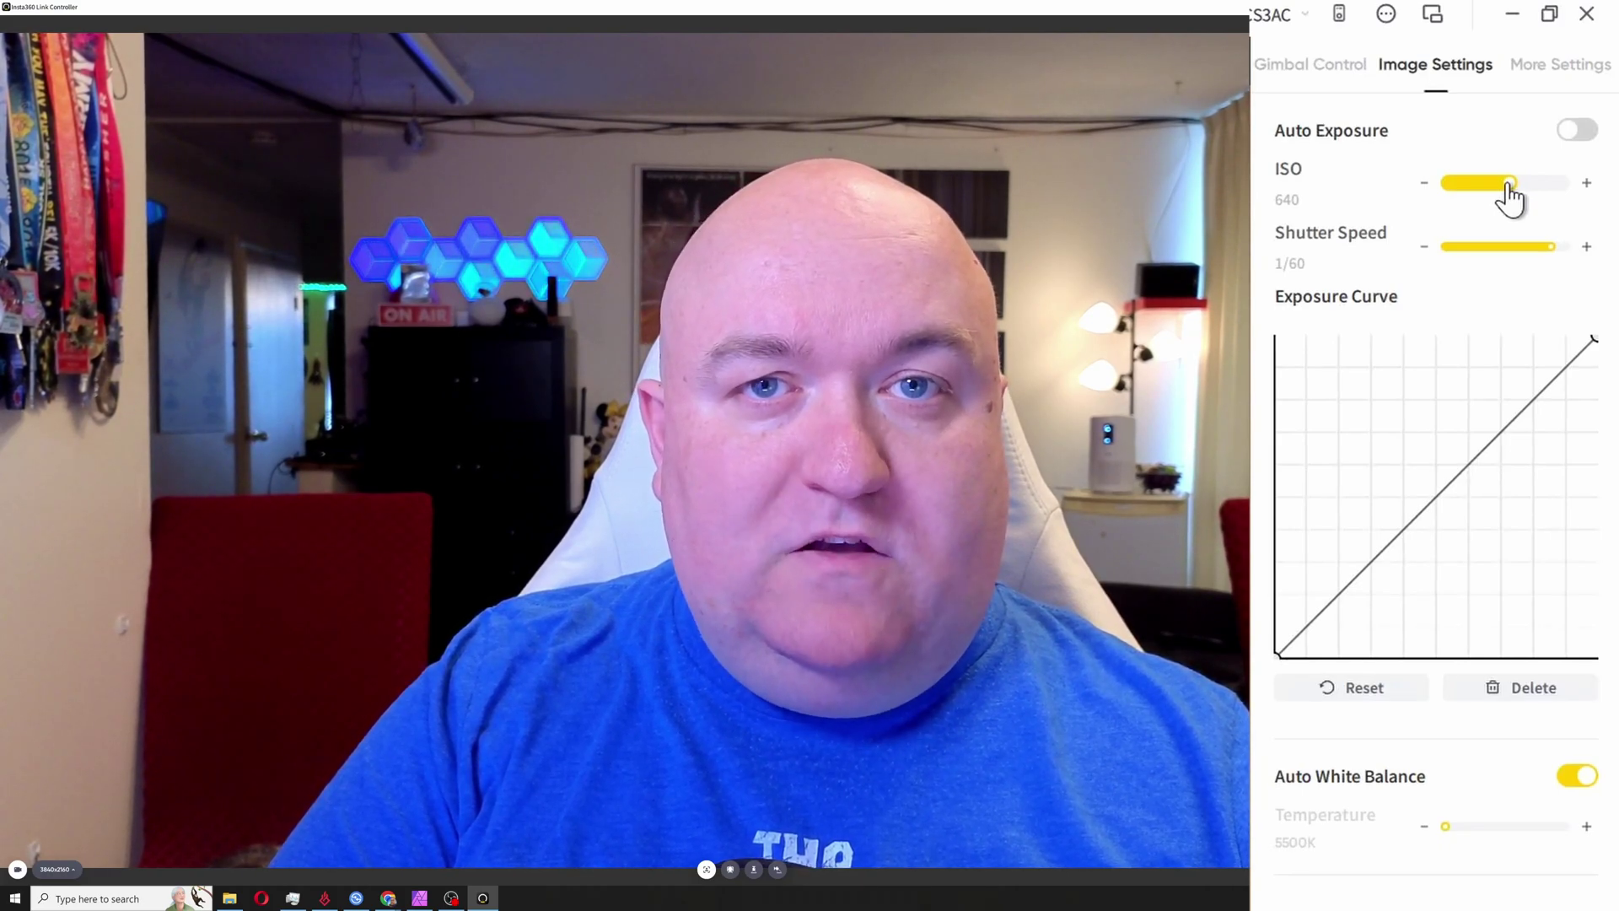
pyautogui.moveTo(1508, 184); pyautogui.dragTo(1277, 210)
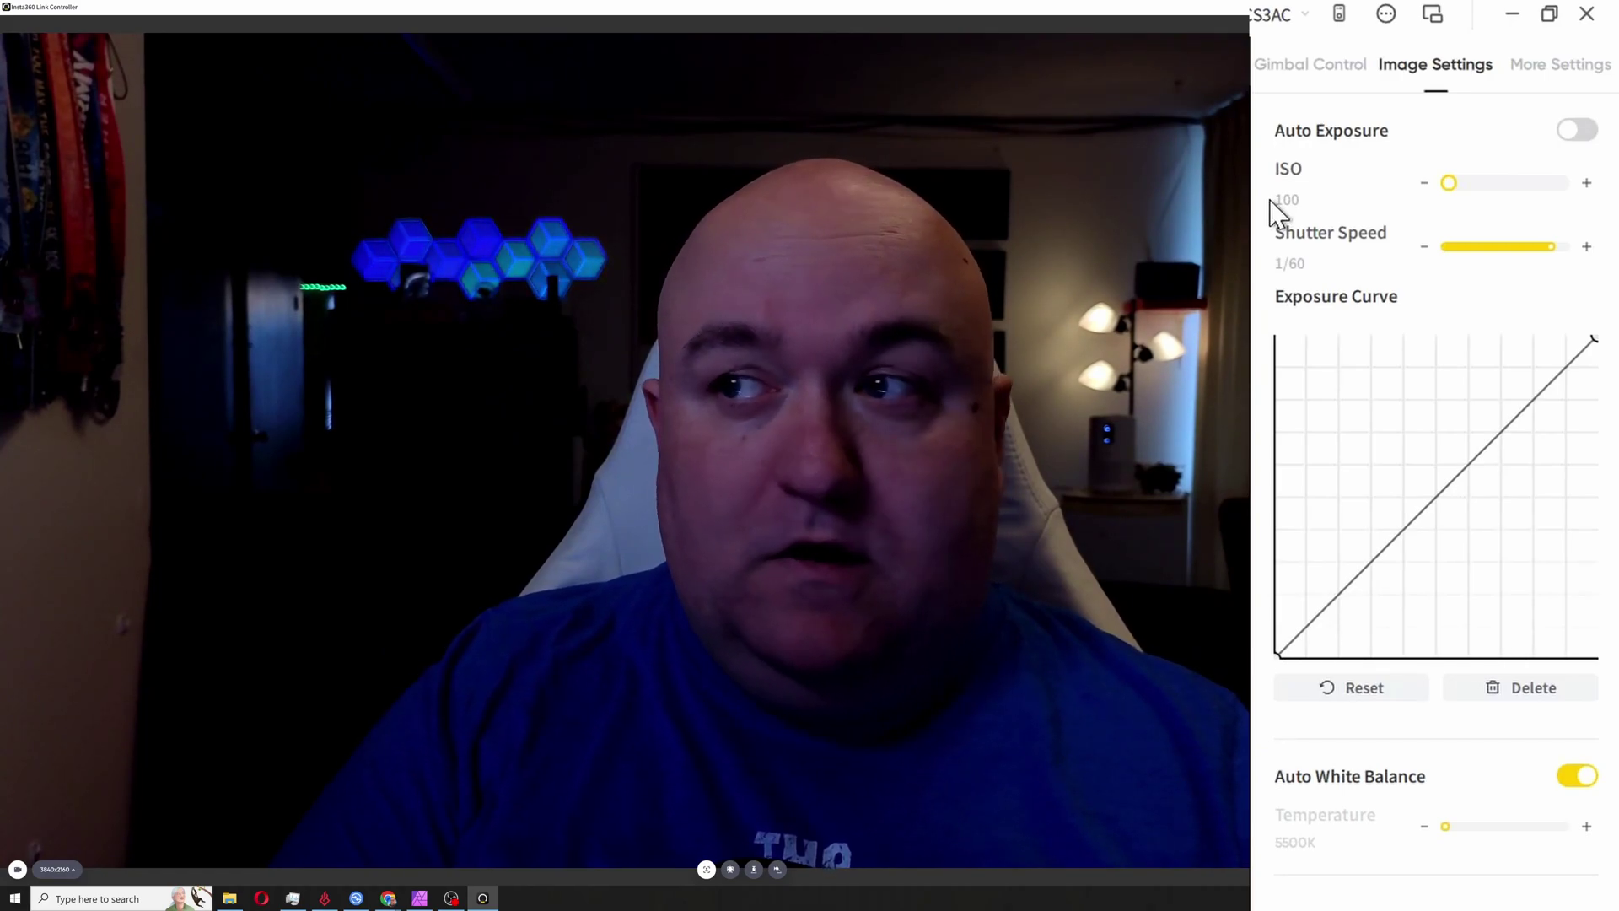
pyautogui.moveTo(1449, 183); pyautogui.dragTo(1570, 183)
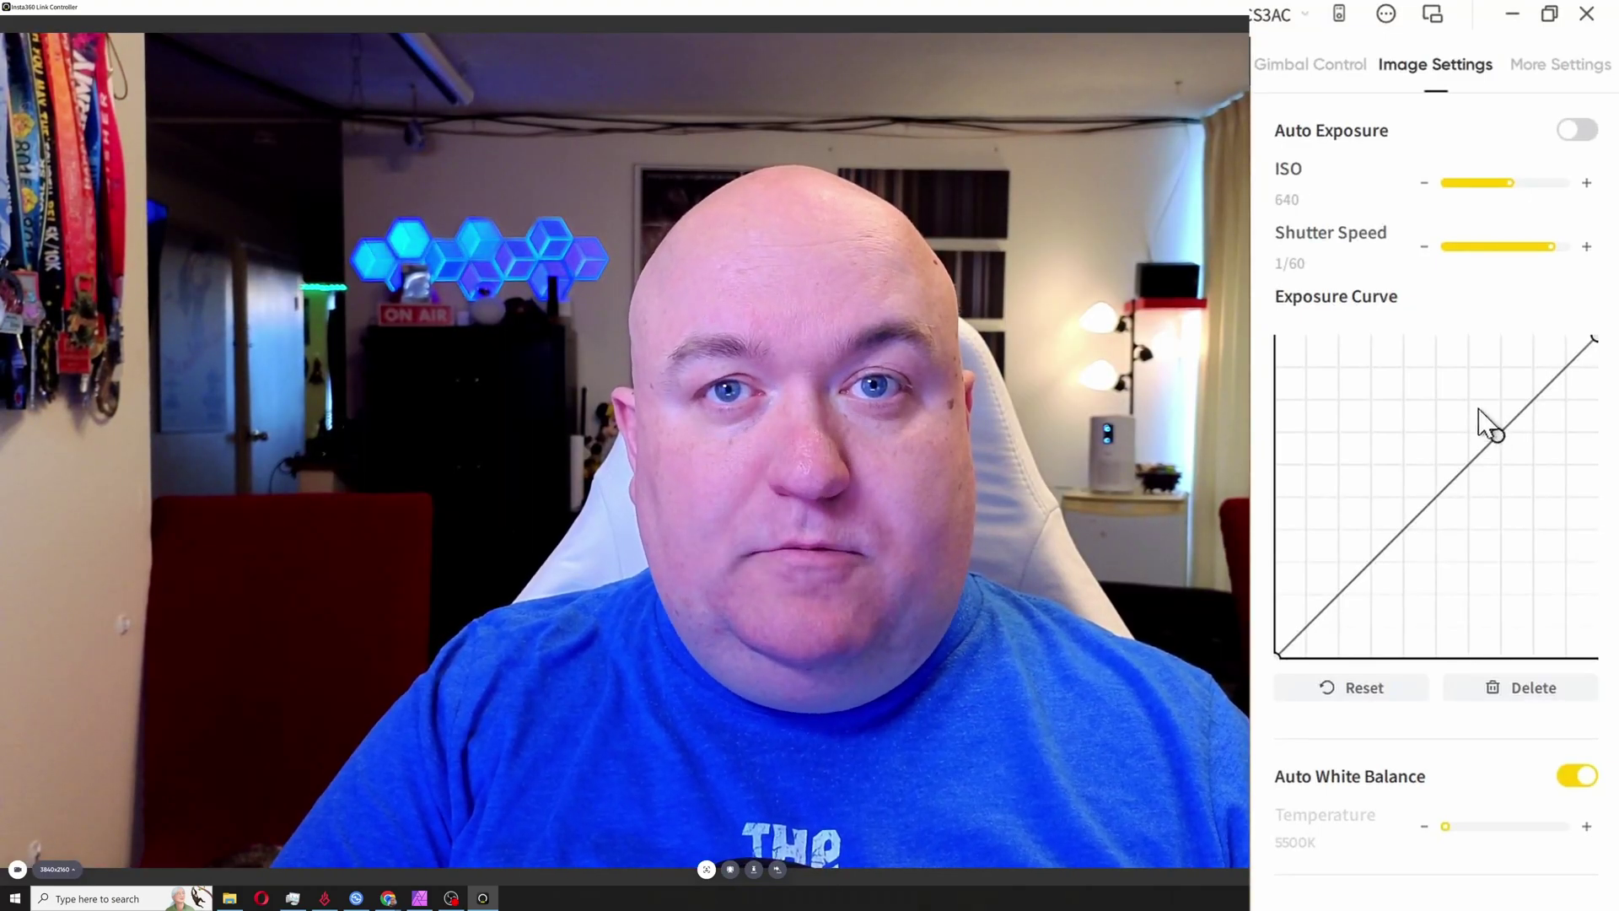
# Bend the exposure curve into an S-shape, then reset it to a straight line
pyautogui.moveTo(1481, 410)
pyautogui.mouseDown()
pyautogui.moveTo(1475, 426)
pyautogui.moveTo(1455, 412)
pyautogui.moveTo(1490, 444)
pyautogui.moveTo(1460, 419)
pyautogui.mouseUp()
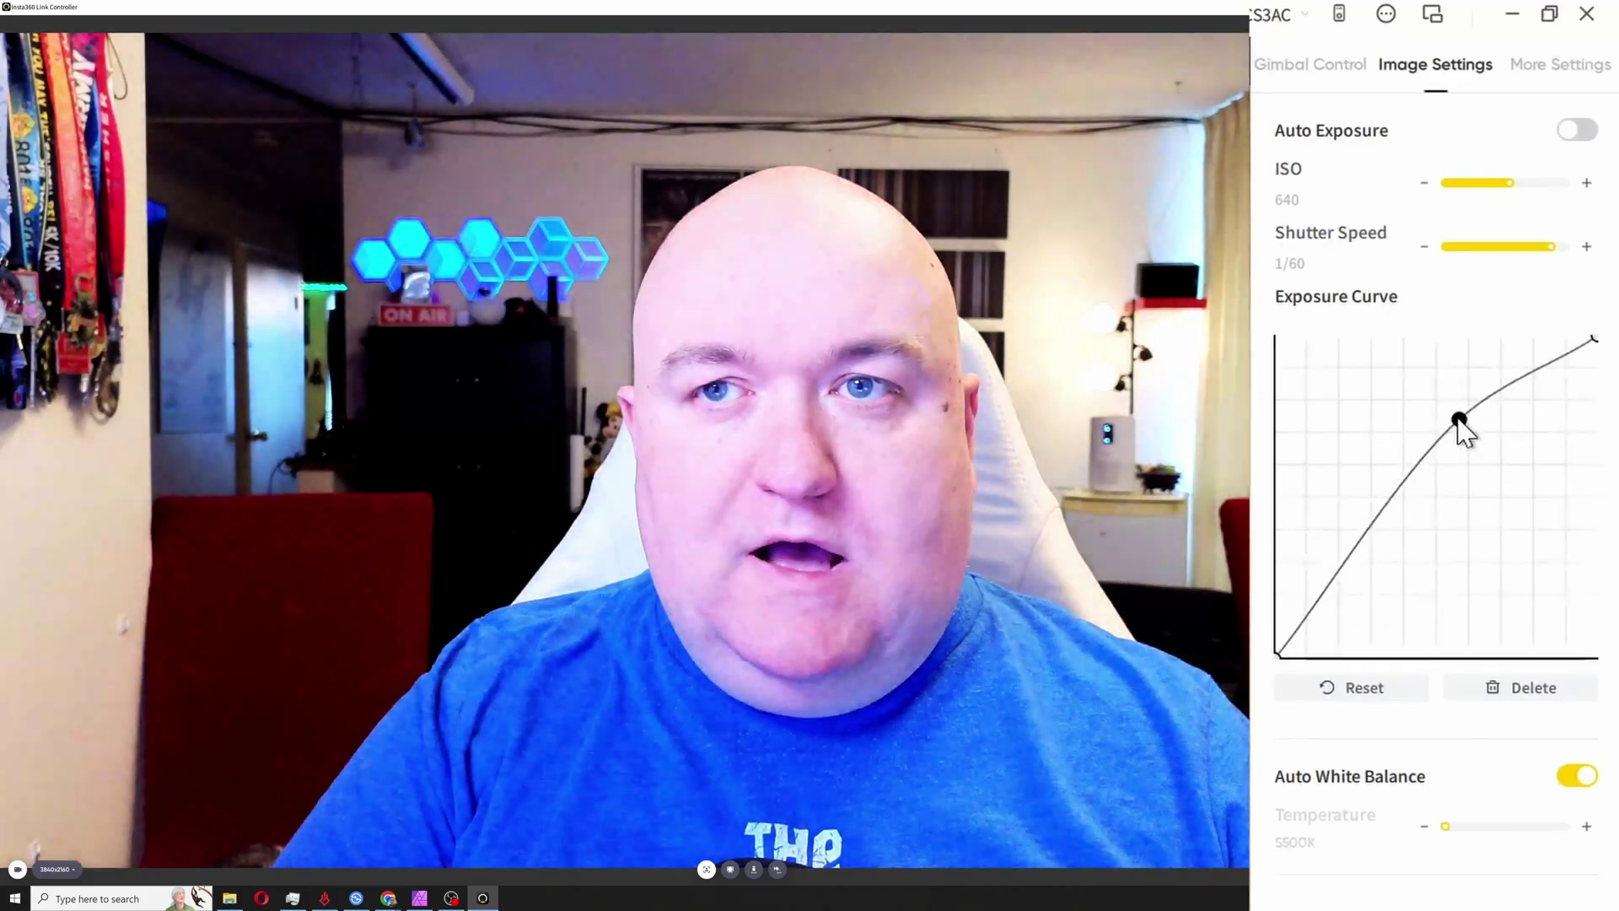
pyautogui.moveTo(1334, 580); pyautogui.dragTo(1433, 646)
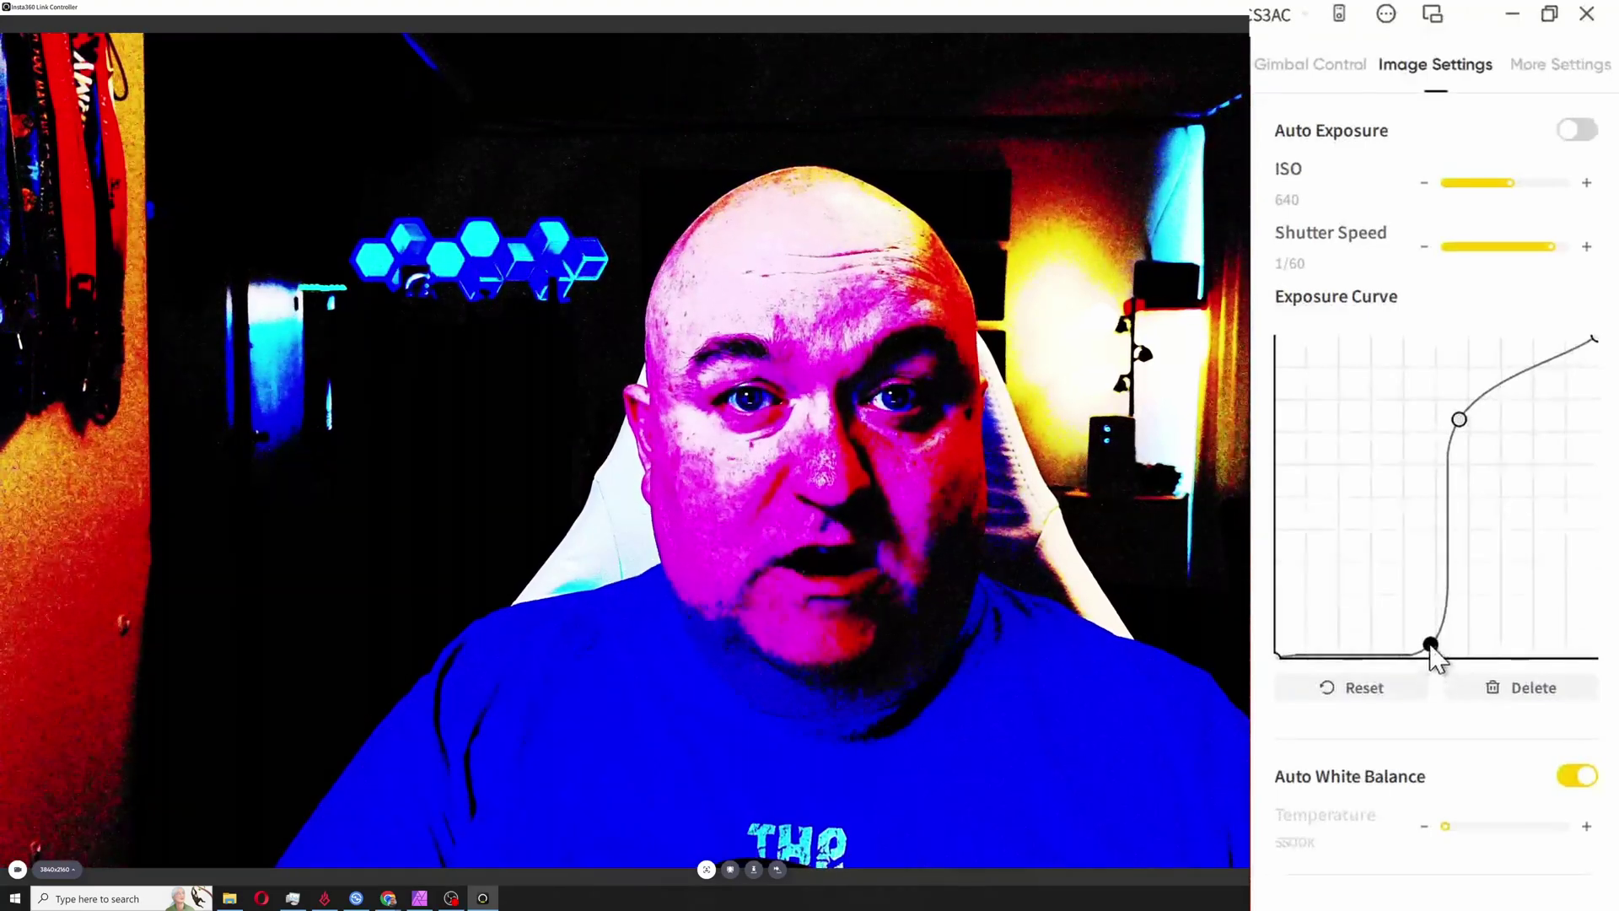
pyautogui.click(1383, 696)
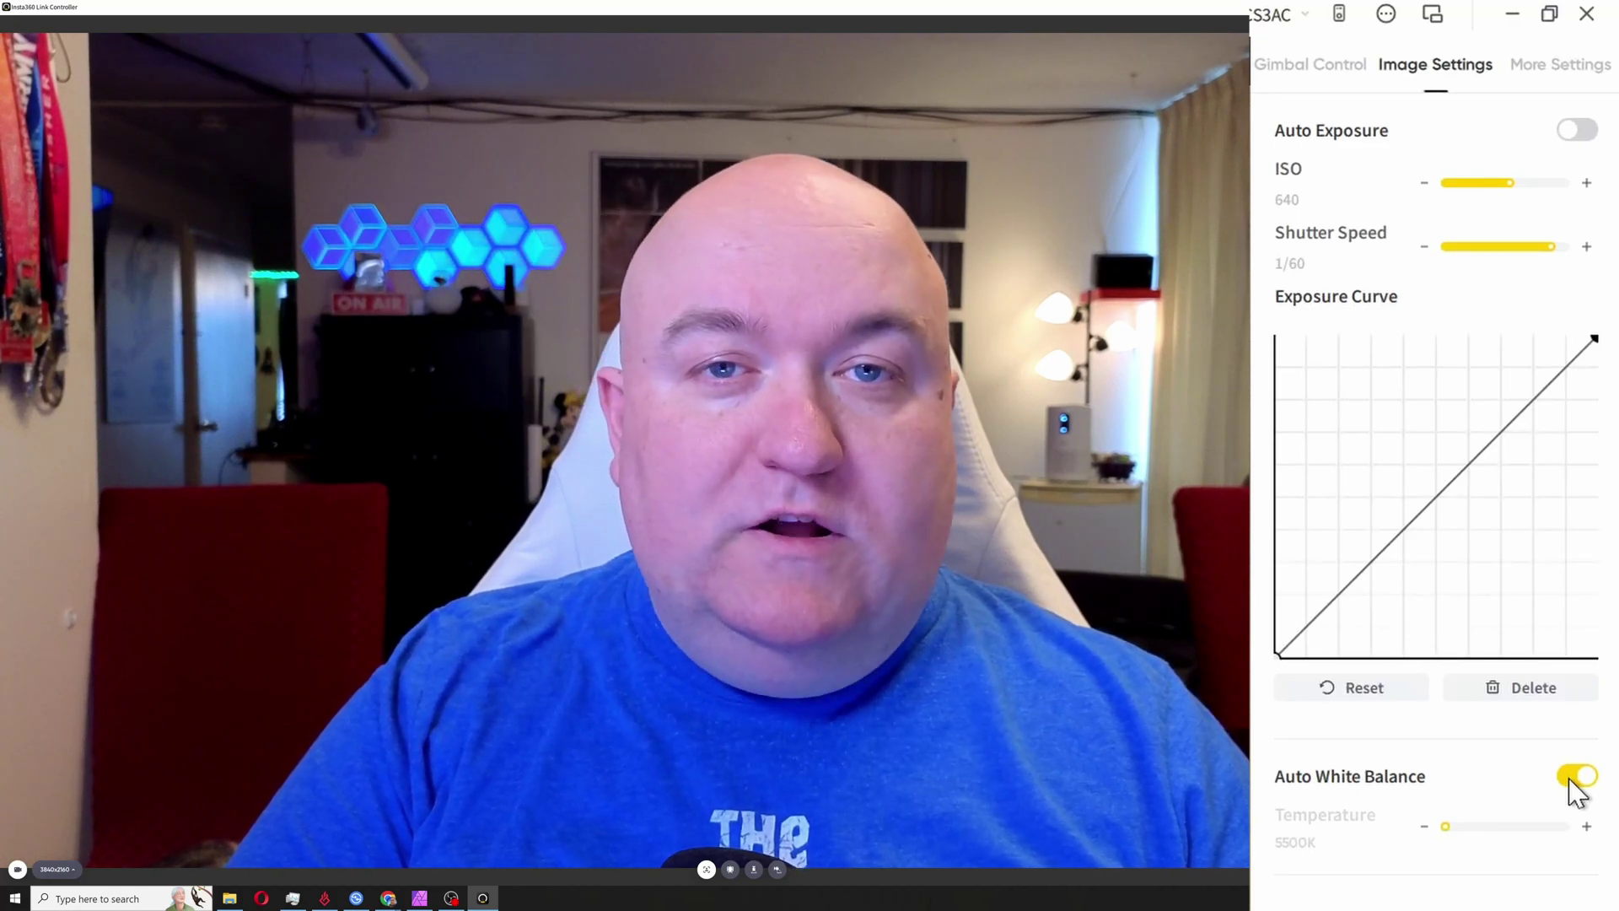
# Turn off auto white balance and raise the colour temperature from 2000K to 4000K
pyautogui.click(1573, 784)
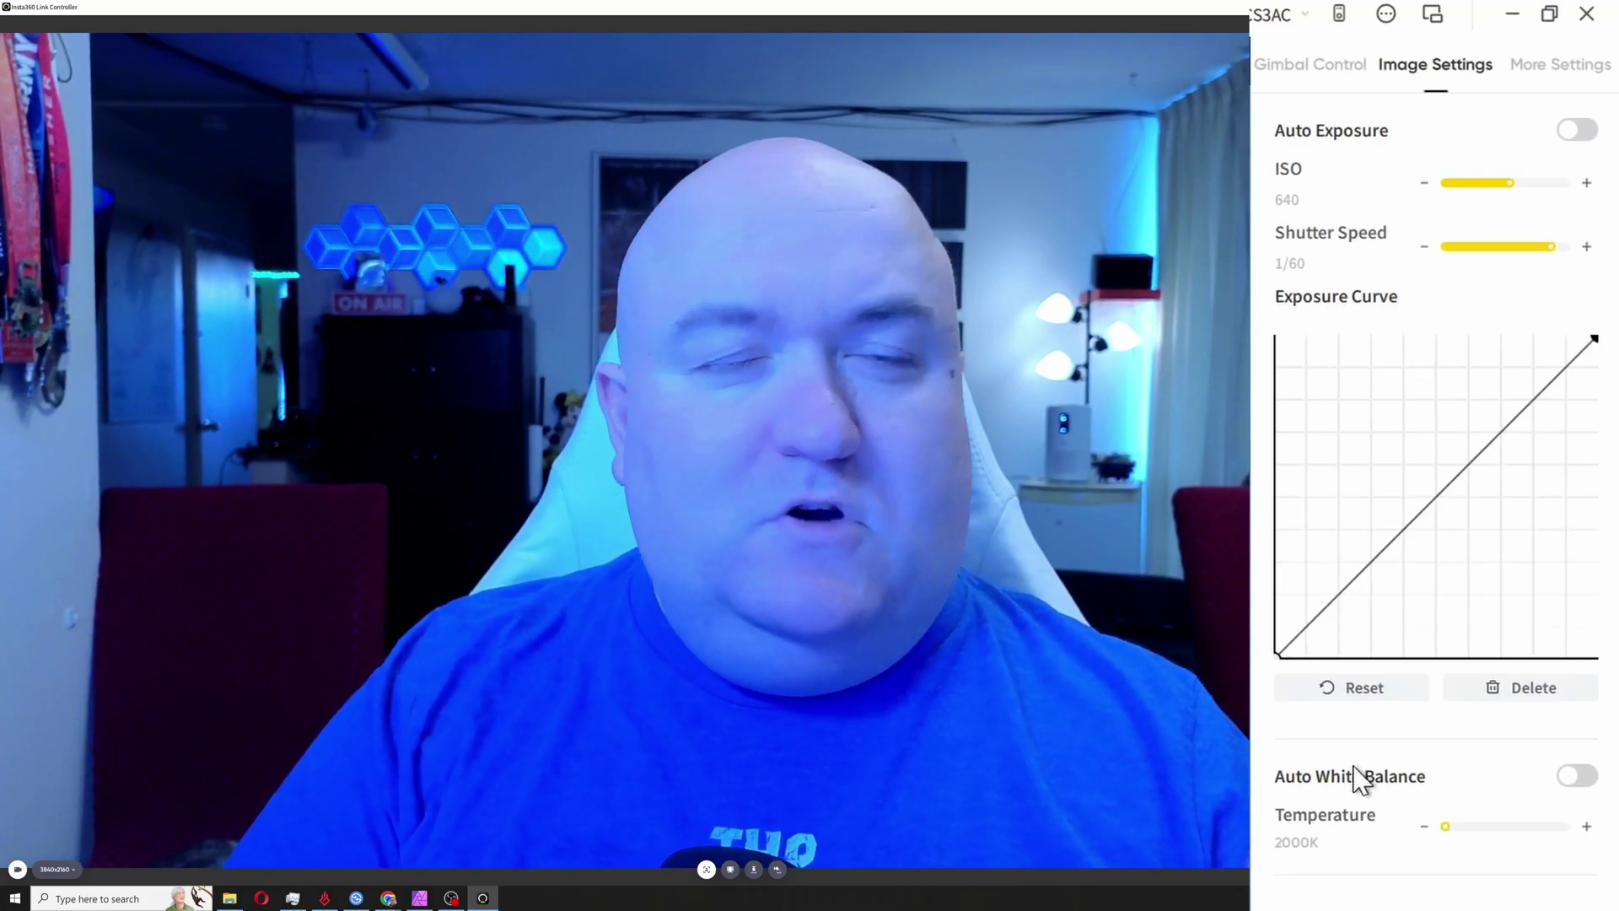
pyautogui.click(1586, 826)
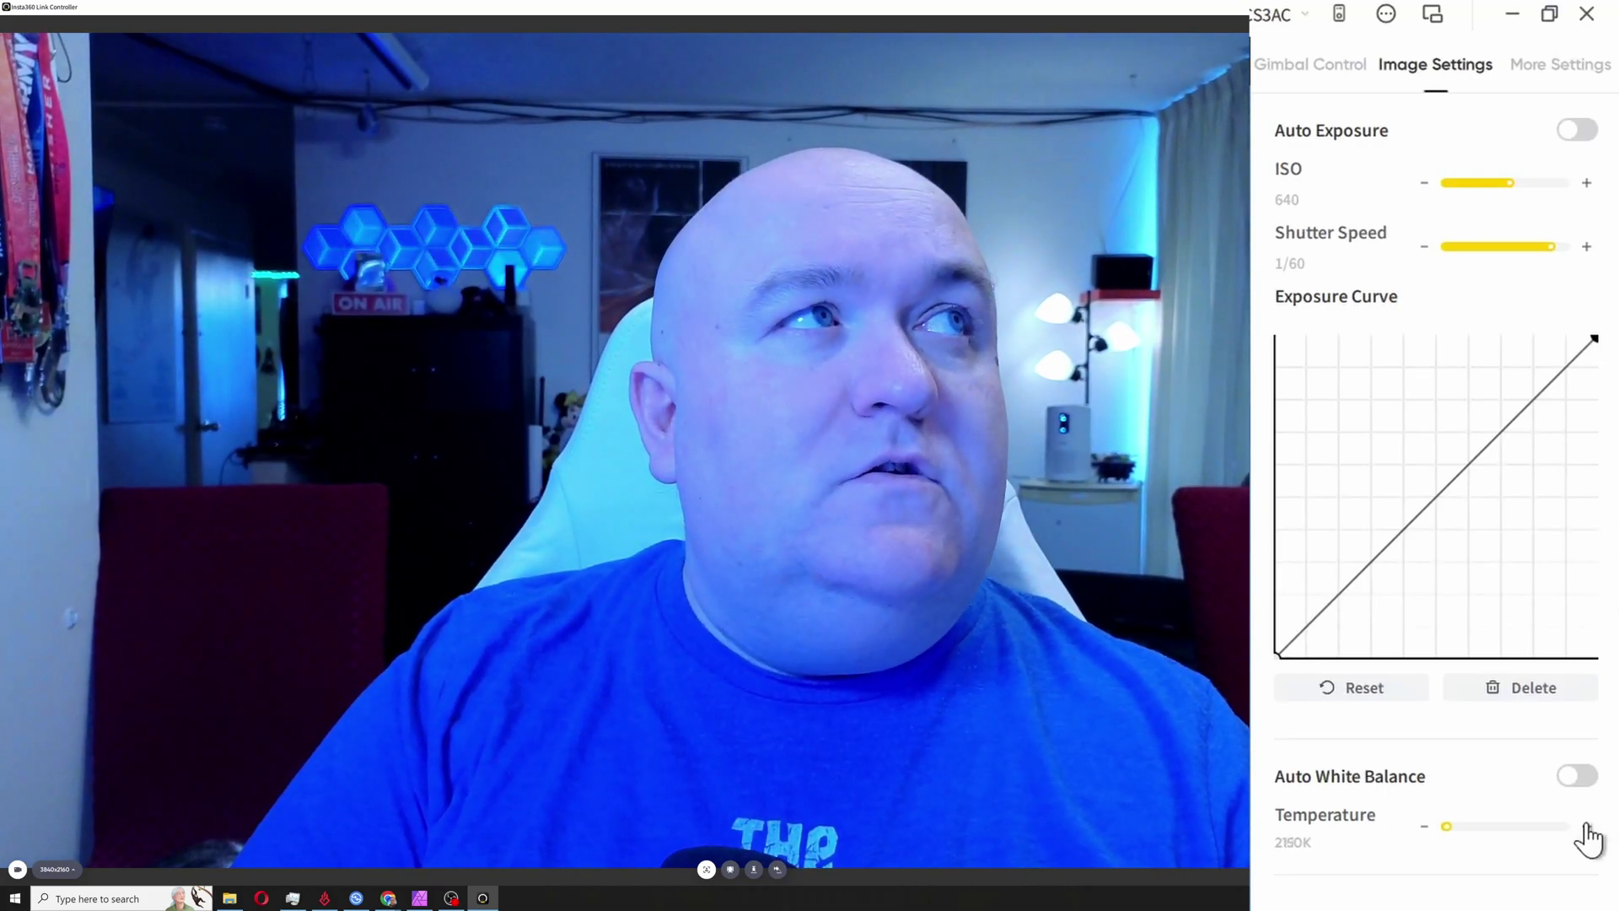
pyautogui.click(1586, 826)
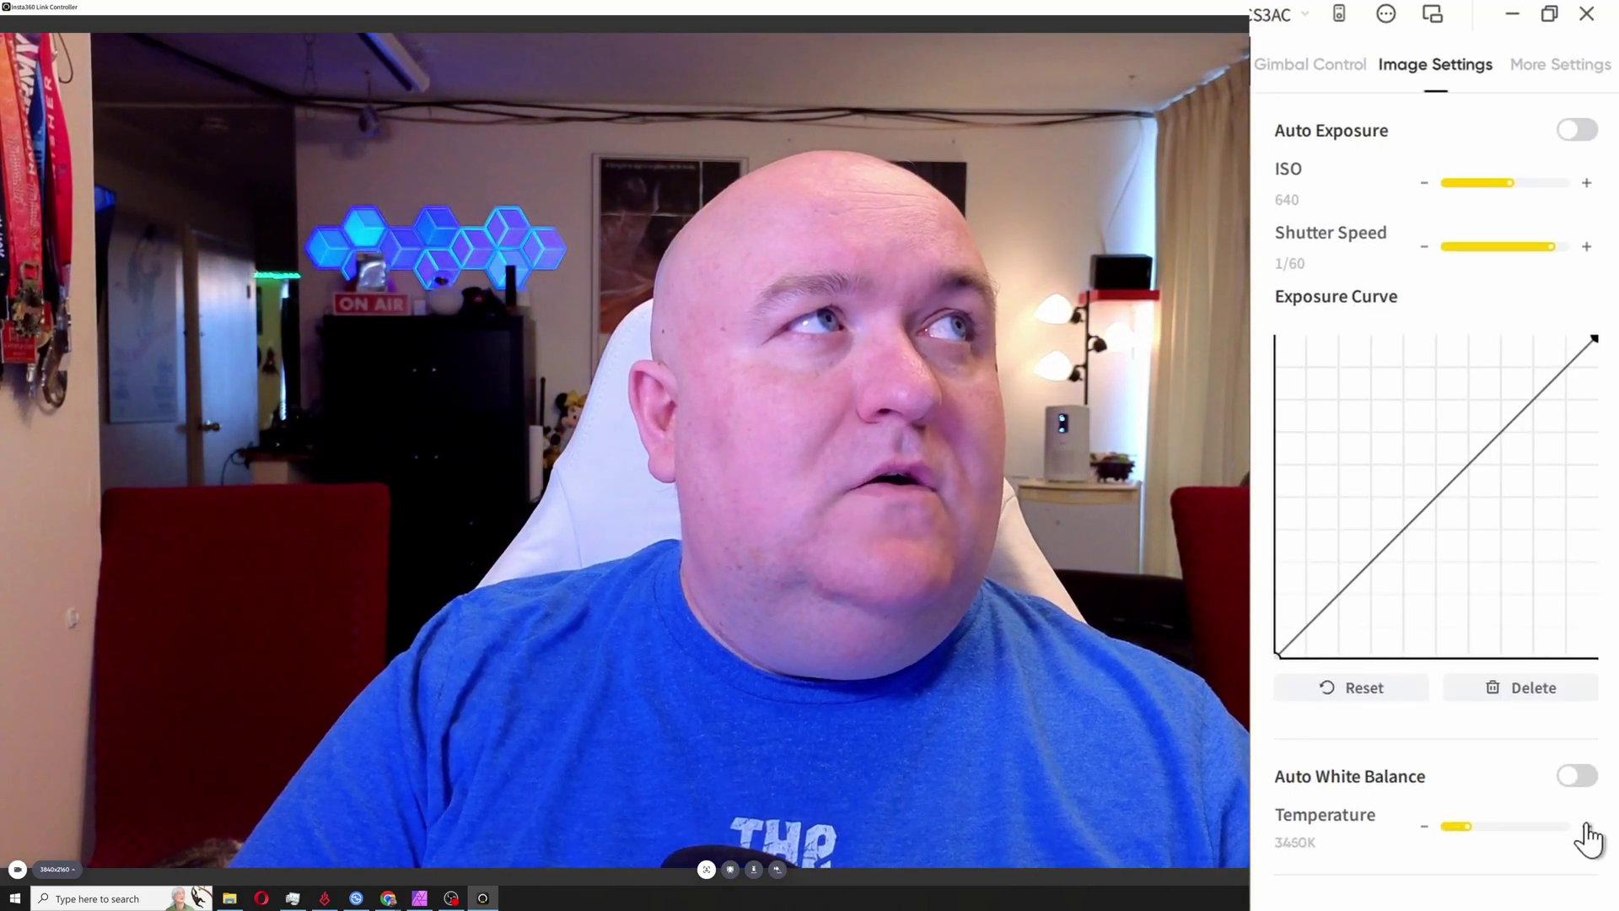
pyautogui.click(1586, 827)
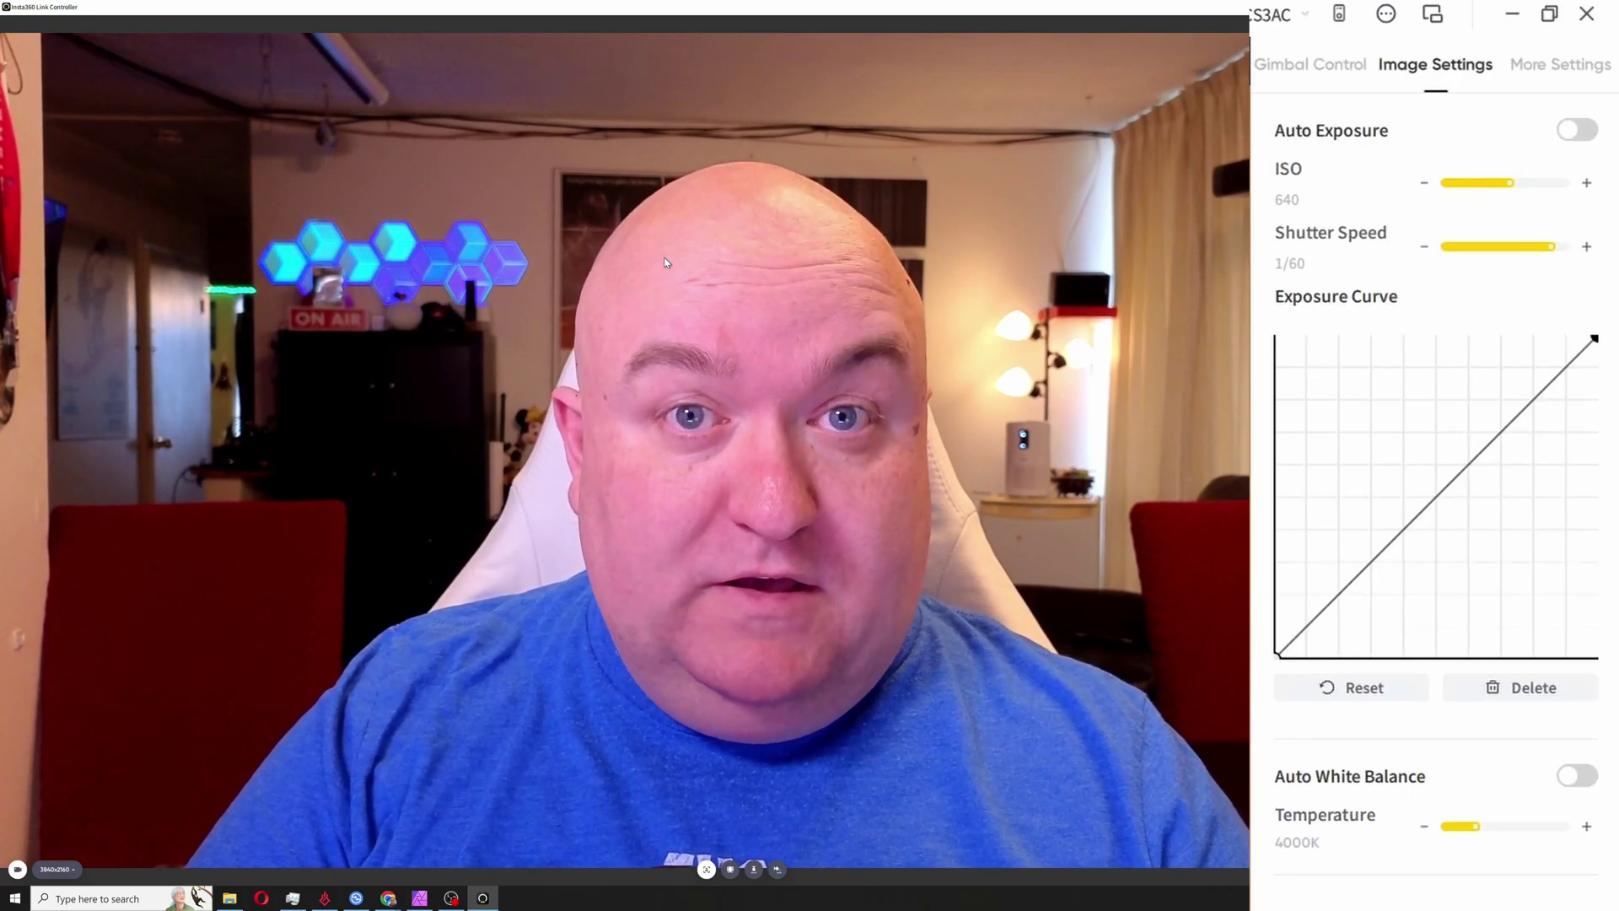
# Scroll down to reveal Brightness, Contrast, Saturation and Sharpness, then back up
pyautogui.scroll(-5, 1560, 878)
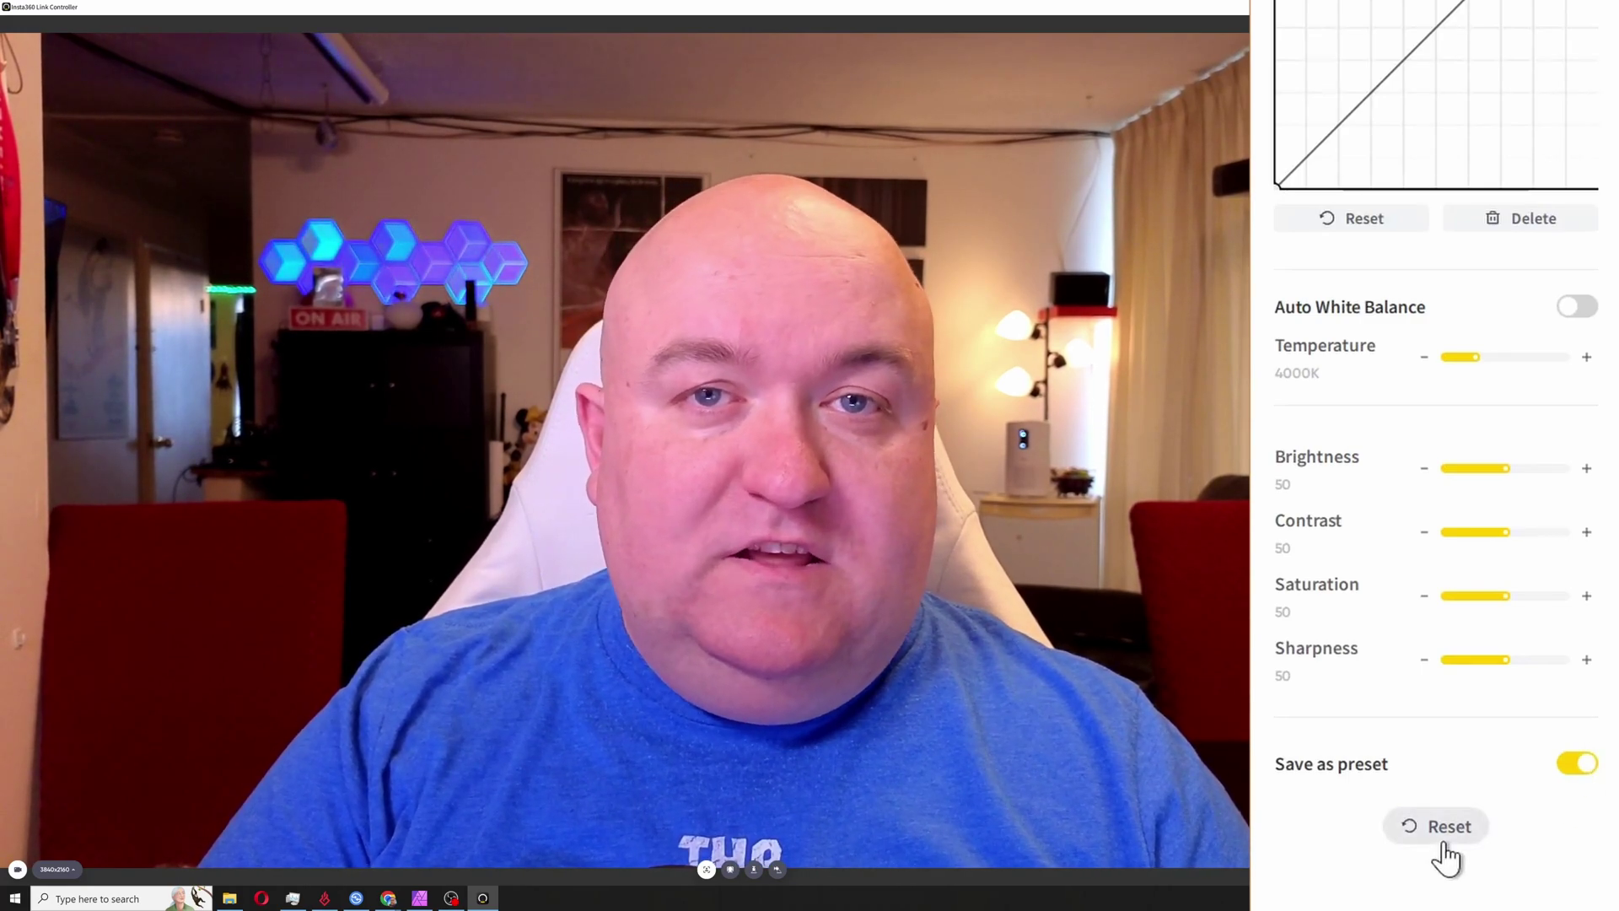
pyautogui.scroll(5, 1493, 464)
# Switch to the More Settings tab with gesture, tracking and AI Zoom options
pyautogui.click(1558, 67)
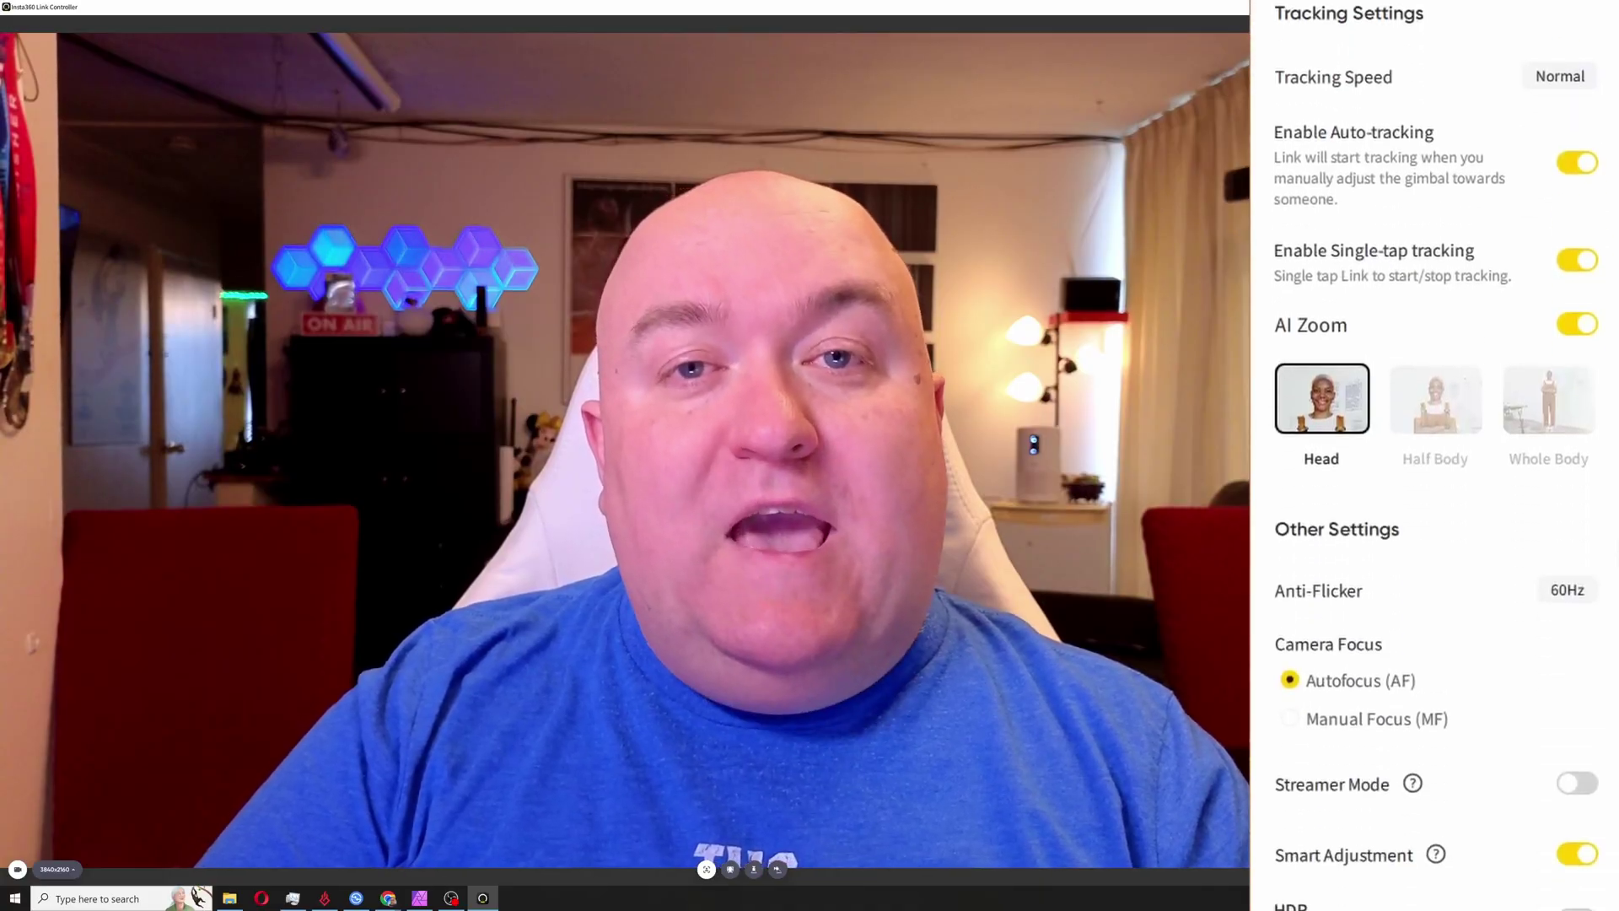
# Scroll the More Settings panel down to the Other Settings section
pyautogui.scroll(-3, 1434, 455)
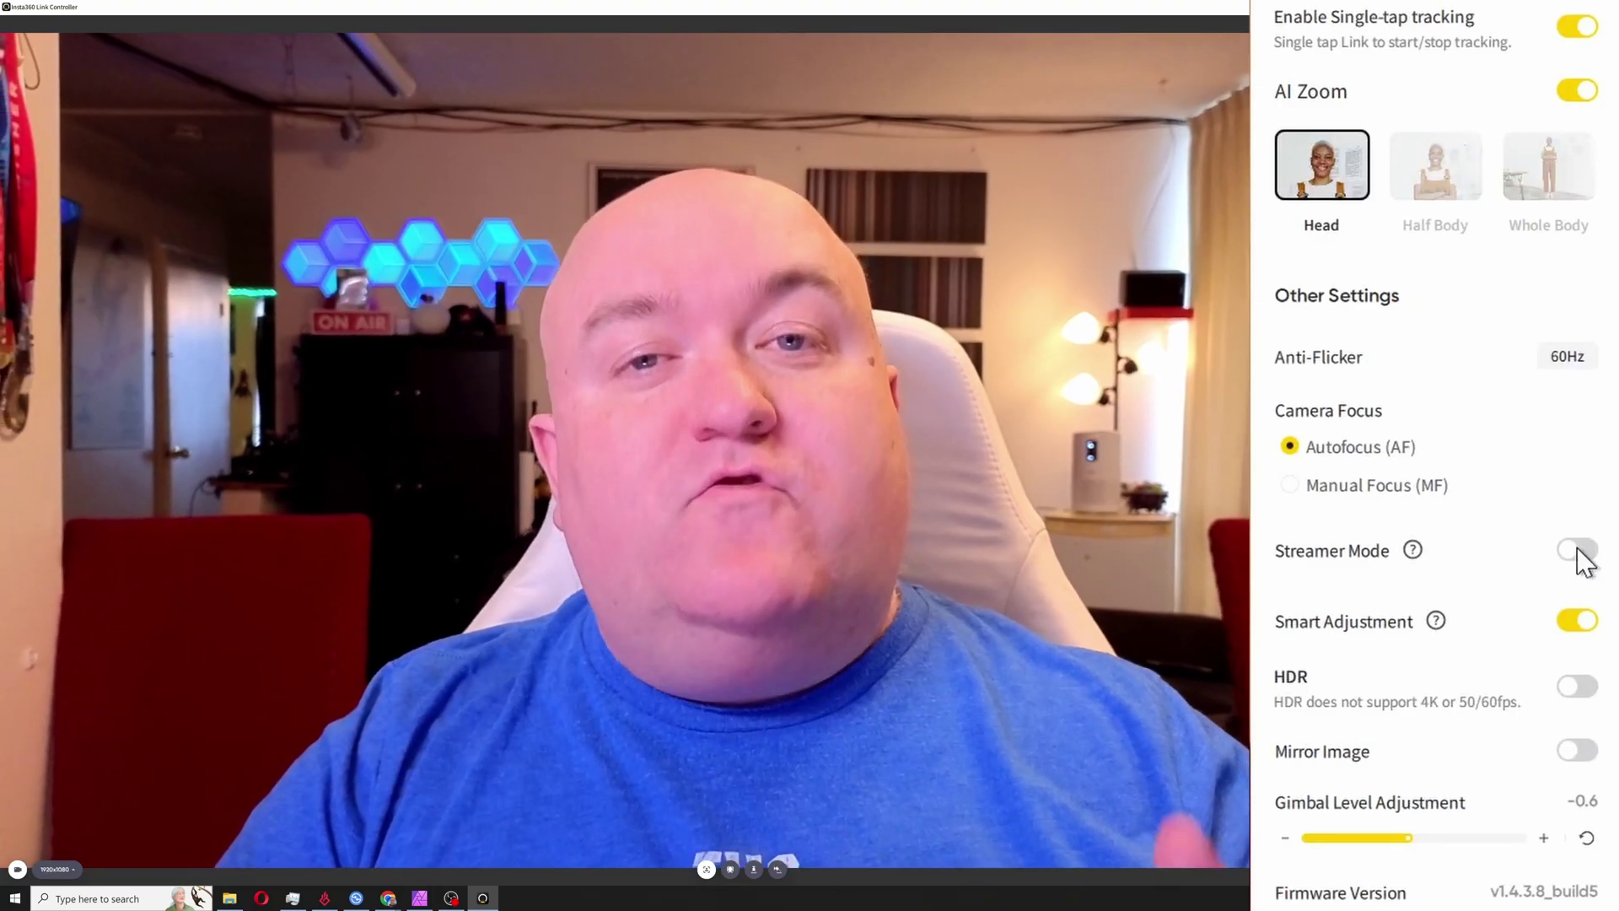
# Enable Streamer Mode, try Max Portrait Mode, then switch Max Portrait Mode back off
pyautogui.click(1577, 550)
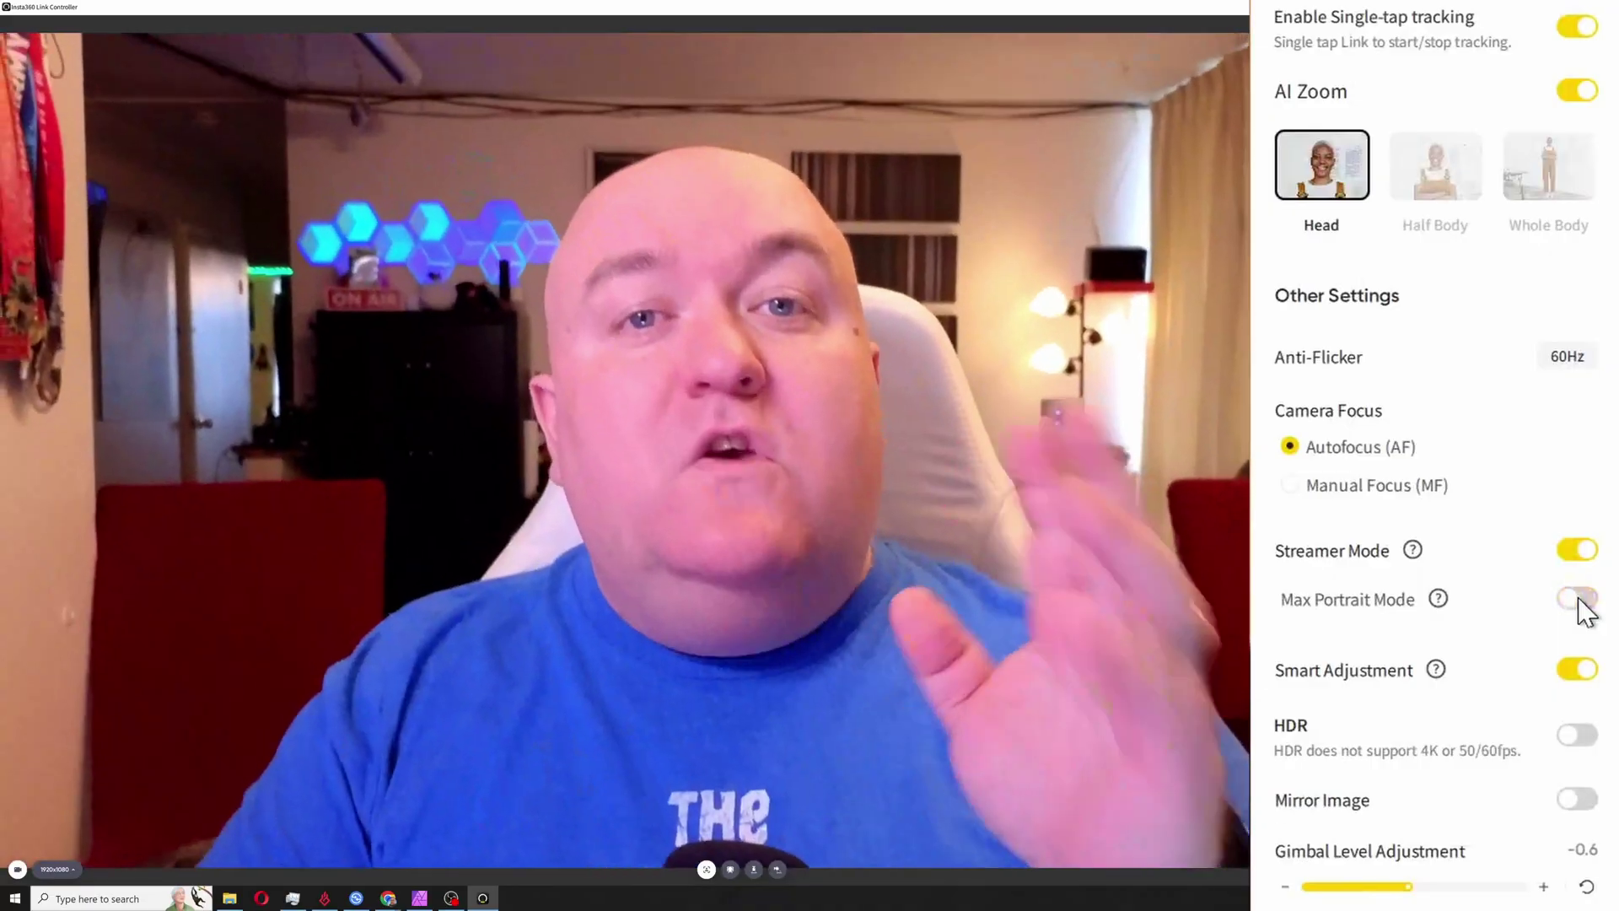
pyautogui.click(1577, 601)
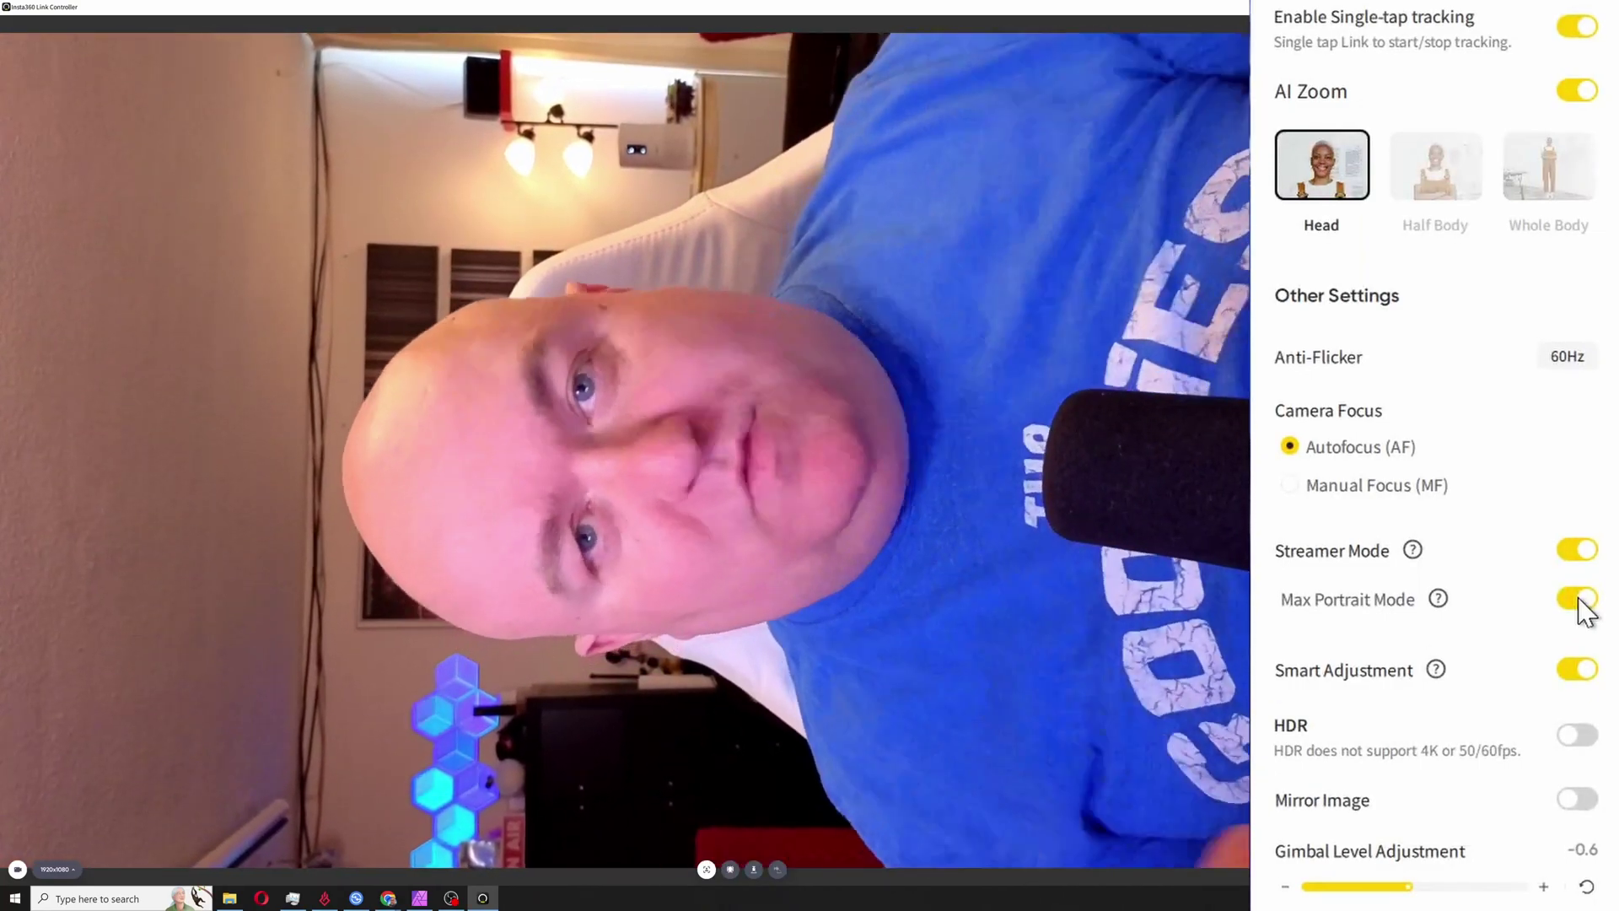
pyautogui.click(1577, 598)
pyautogui.moveTo(1431, 690)
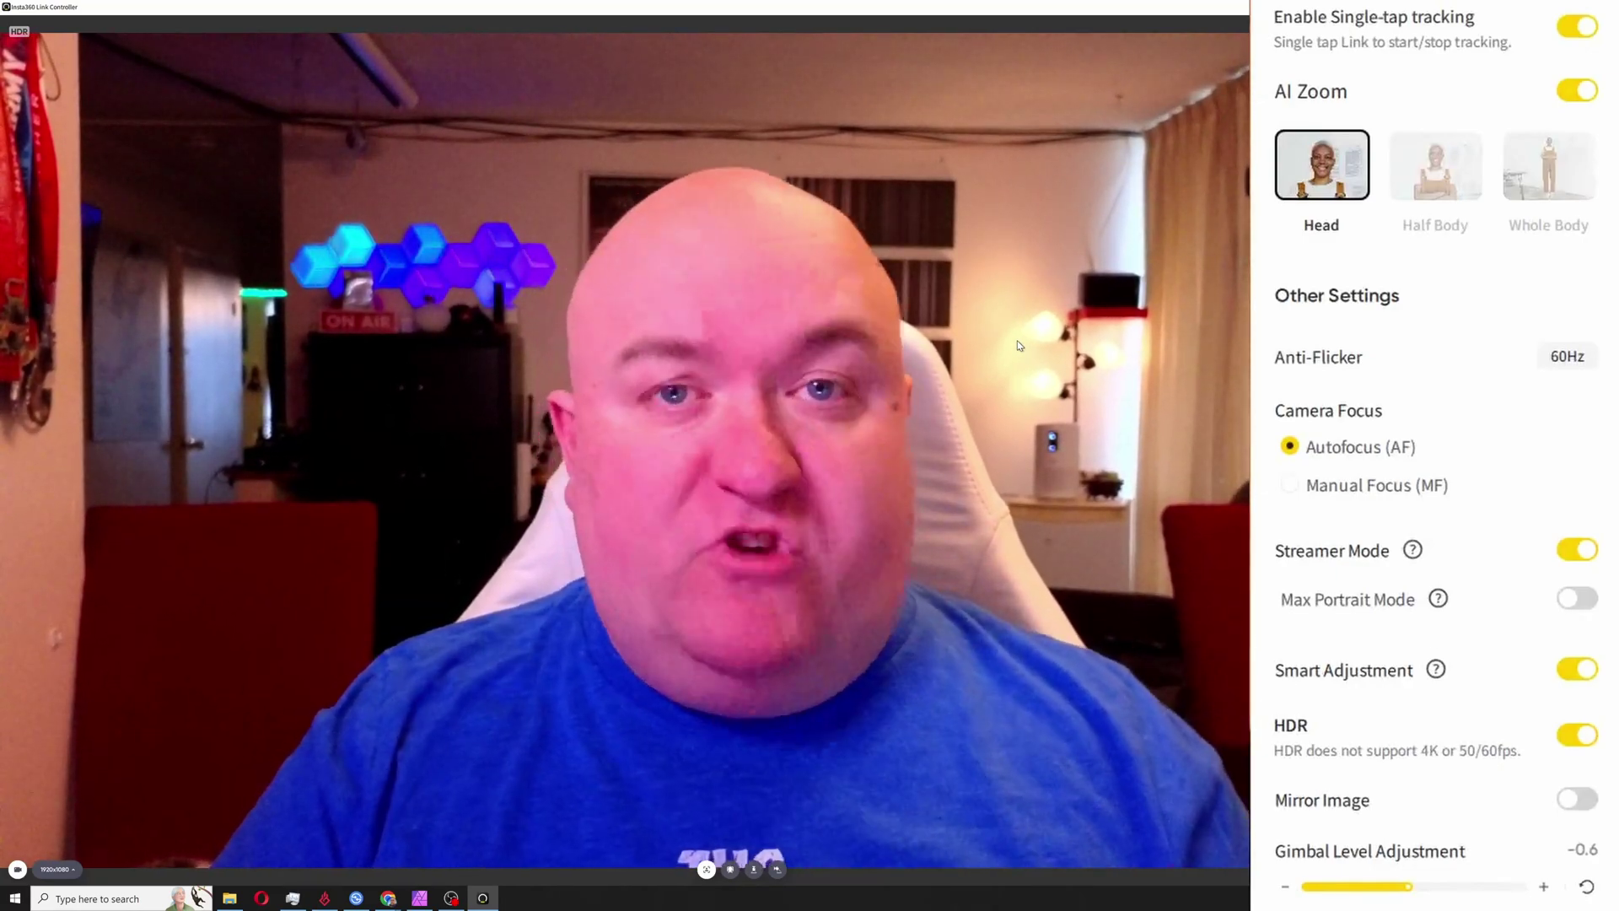
# Turn HDR back off after trying it
pyautogui.click(1572, 743)
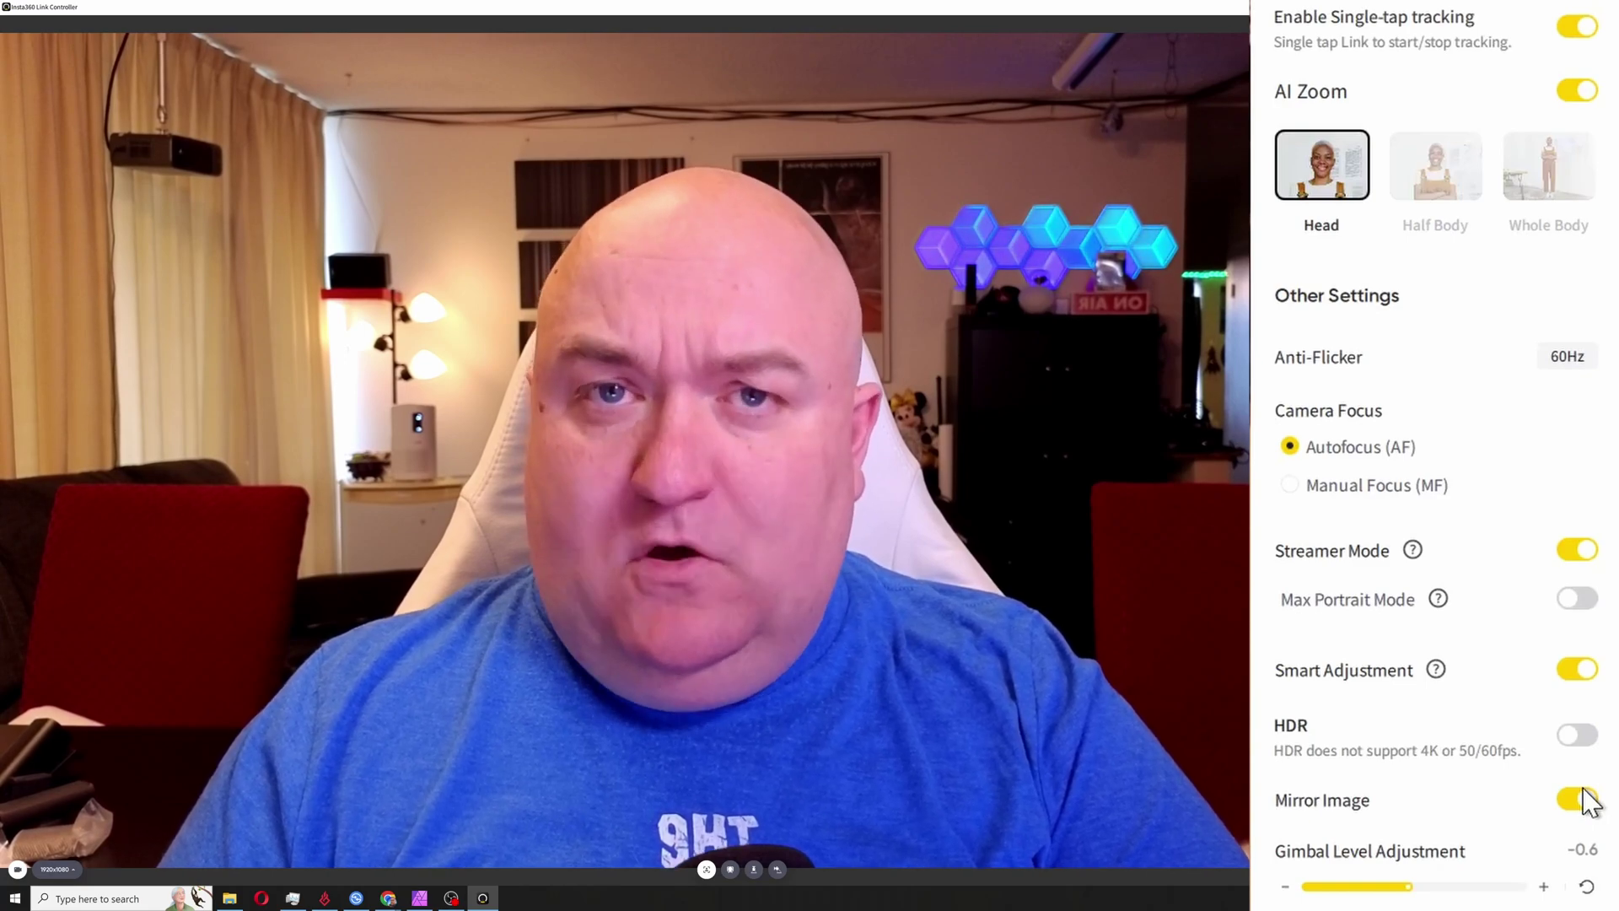
# Switch Mirror Image off so the live feed is no longer flipped
pyautogui.click(1577, 801)
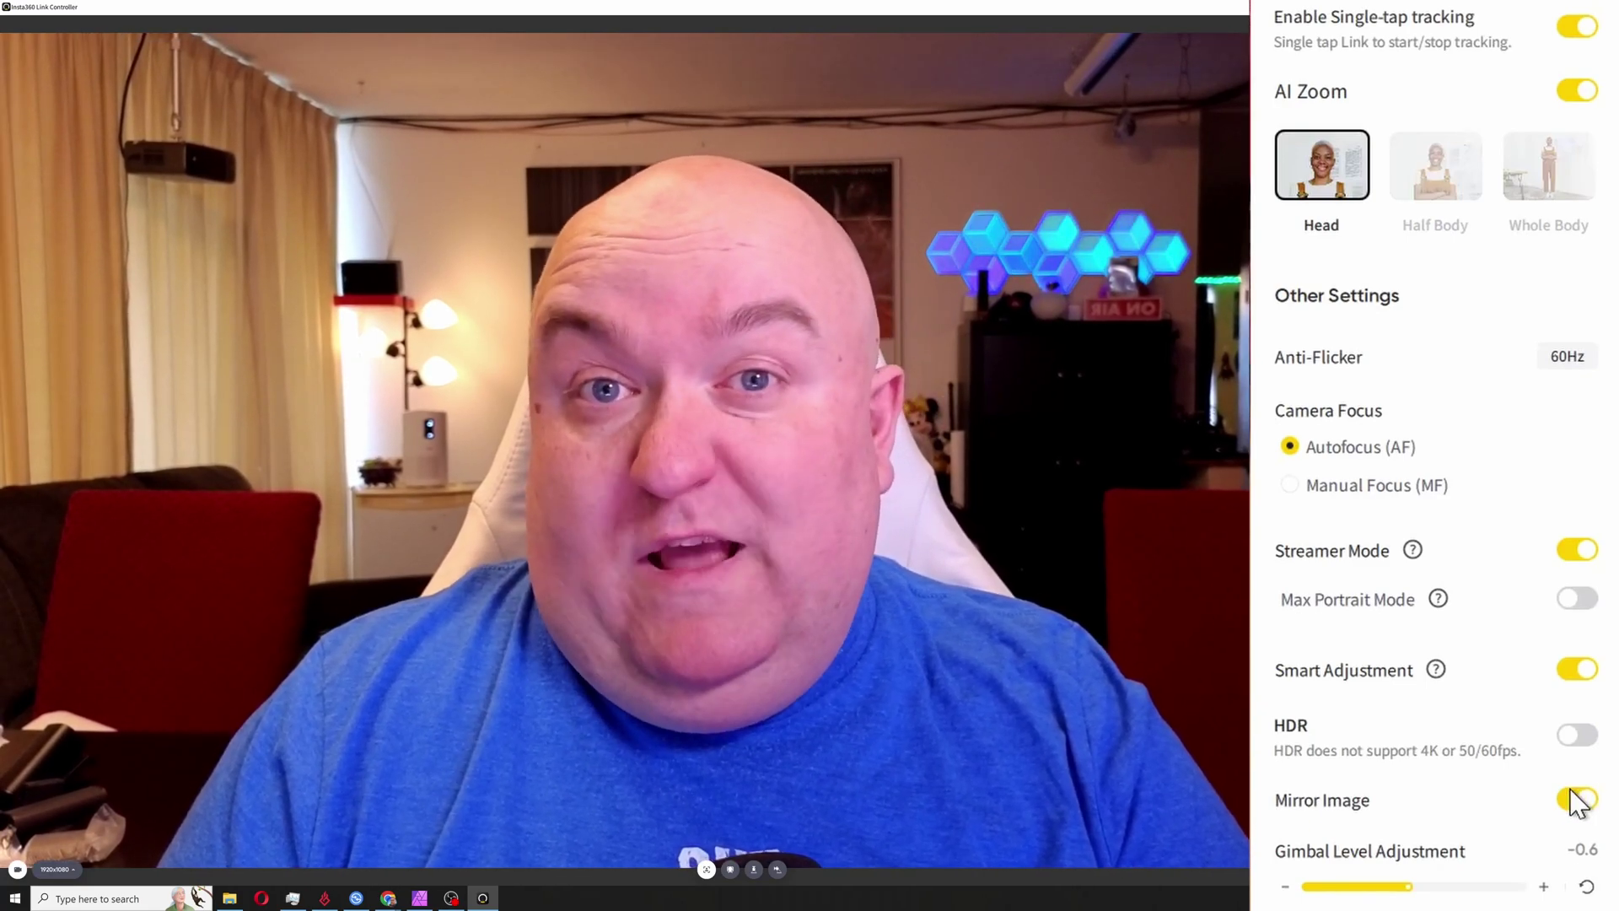
pyautogui.click(1577, 801)
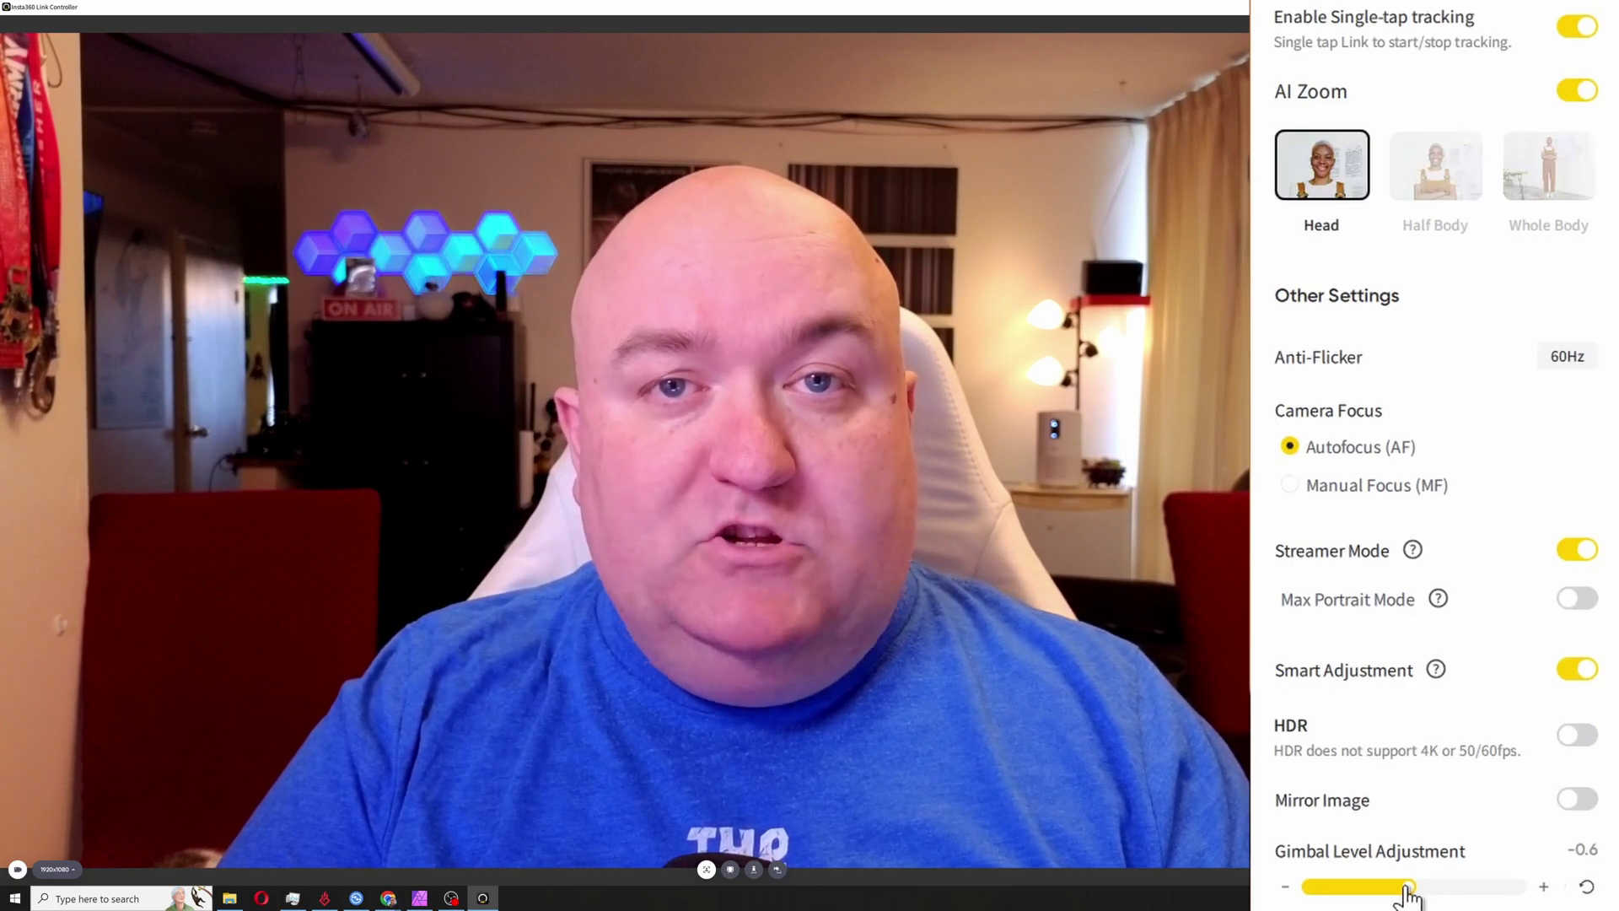